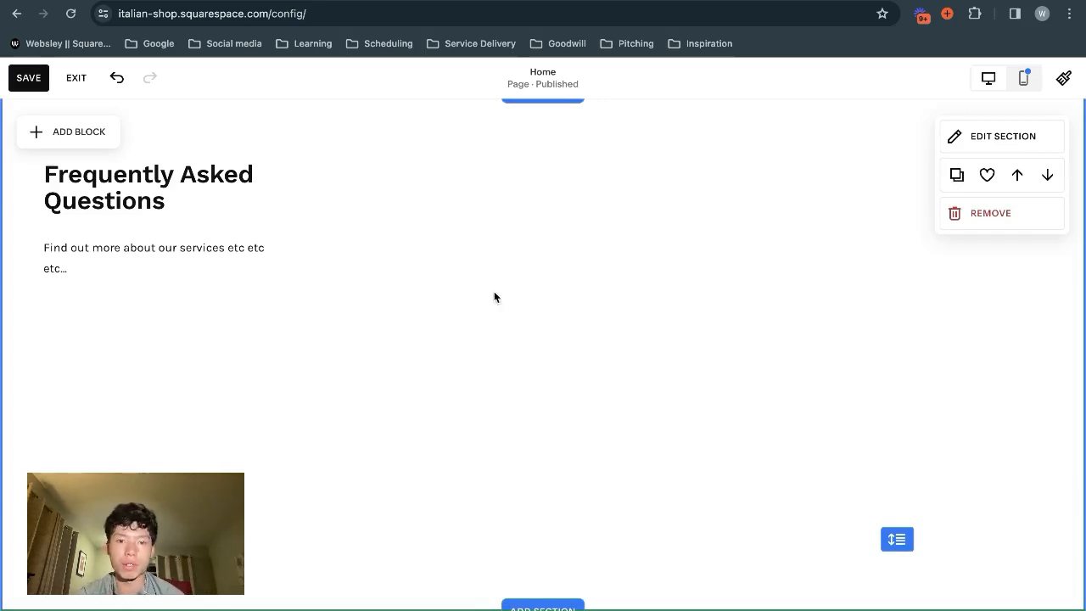
Step: Add an Accordion block beside the Frequently Asked Questions text and widen it toward the section's outer edge
scroll(467, 278, down, 1)
scroll(468, 278, down, 2)
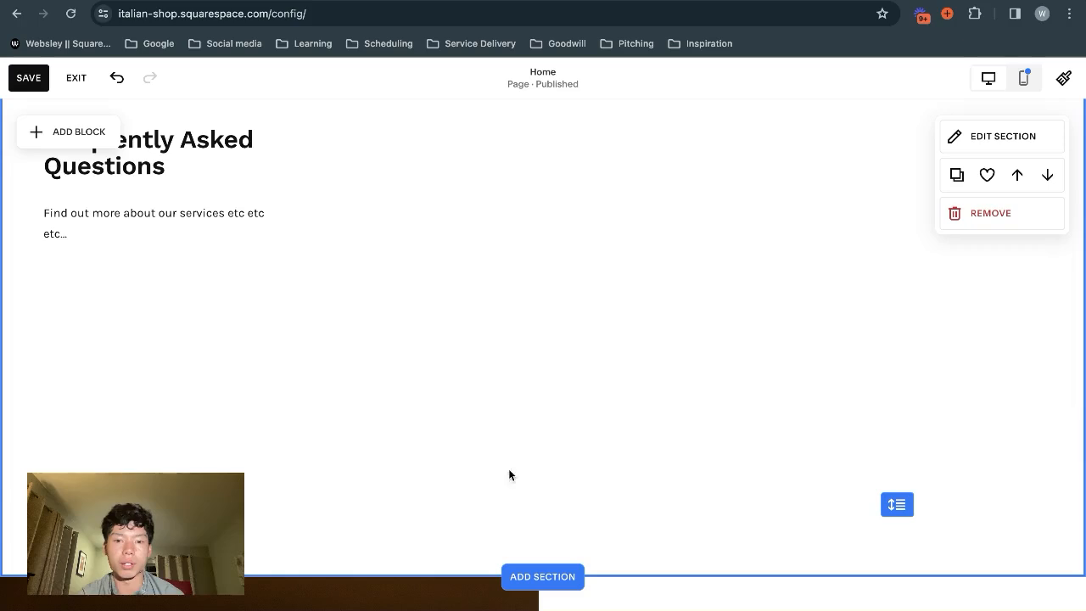
scroll(539, 507, up, 2)
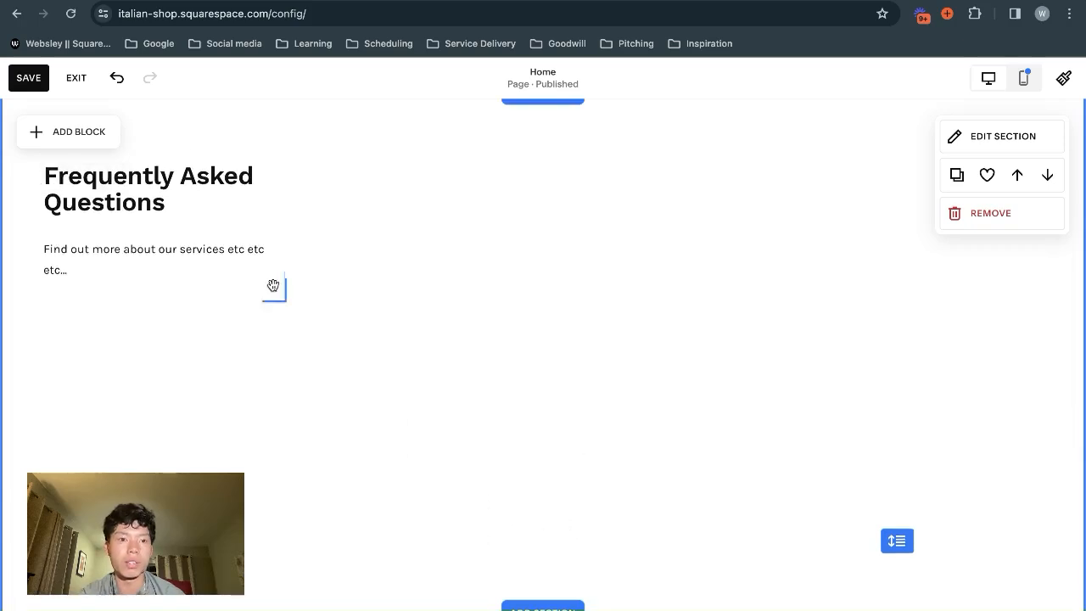
click(89, 133)
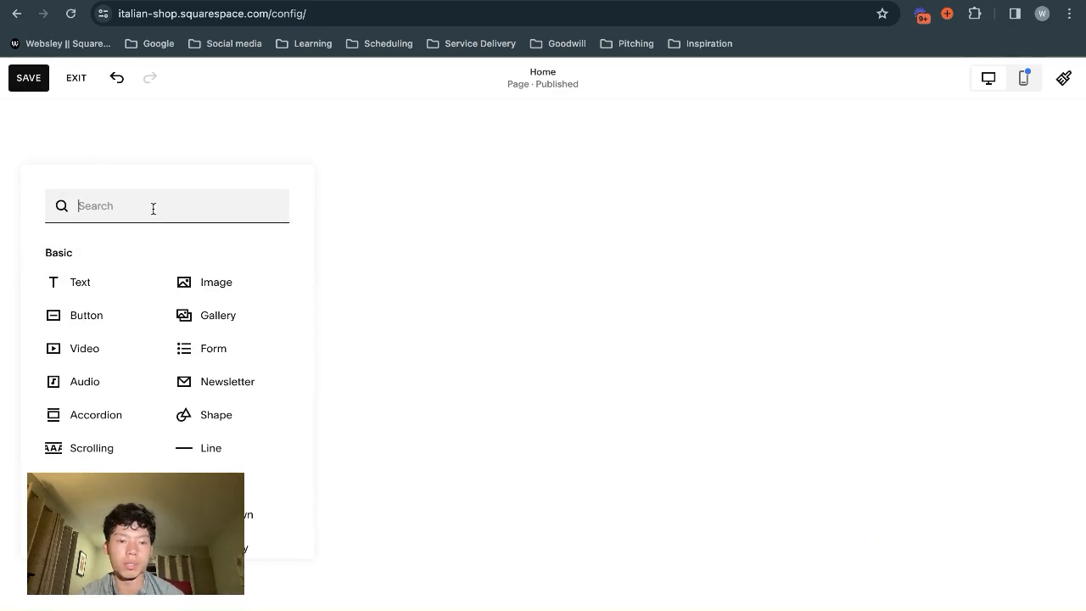
text(acc)
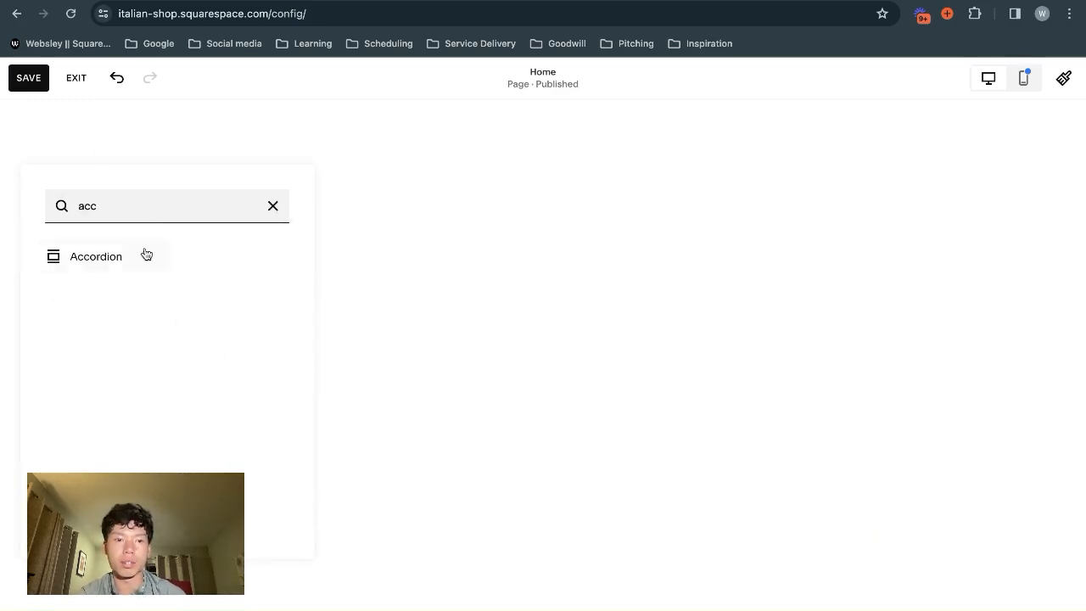
click(146, 252)
drag(187, 291, 686, 257)
drag(876, 363, 1045, 373)
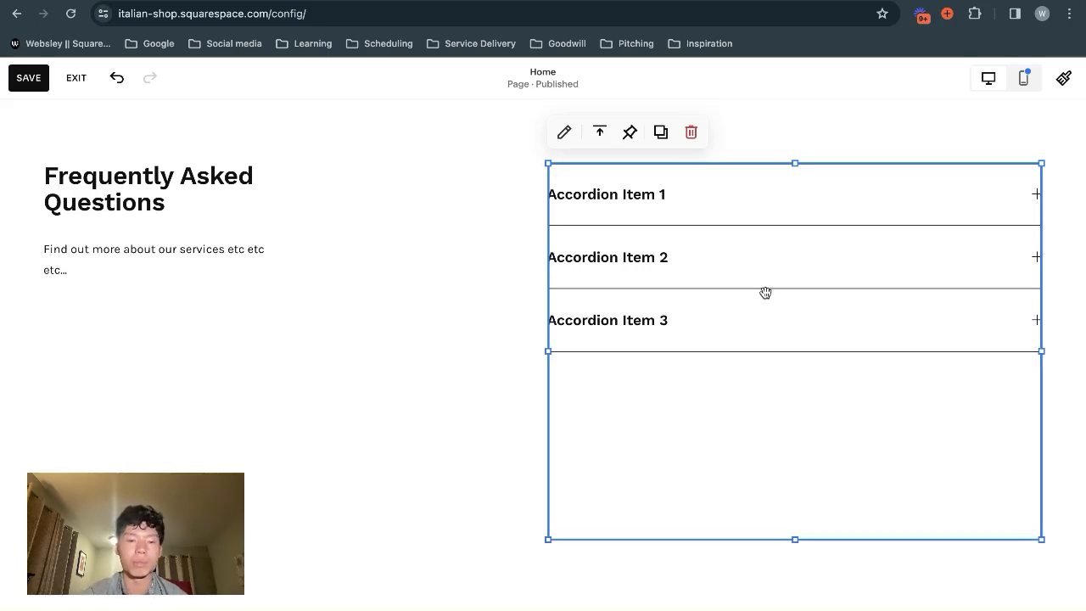
Step: Change the first accordion item's title to "When is this available?"
click(564, 133)
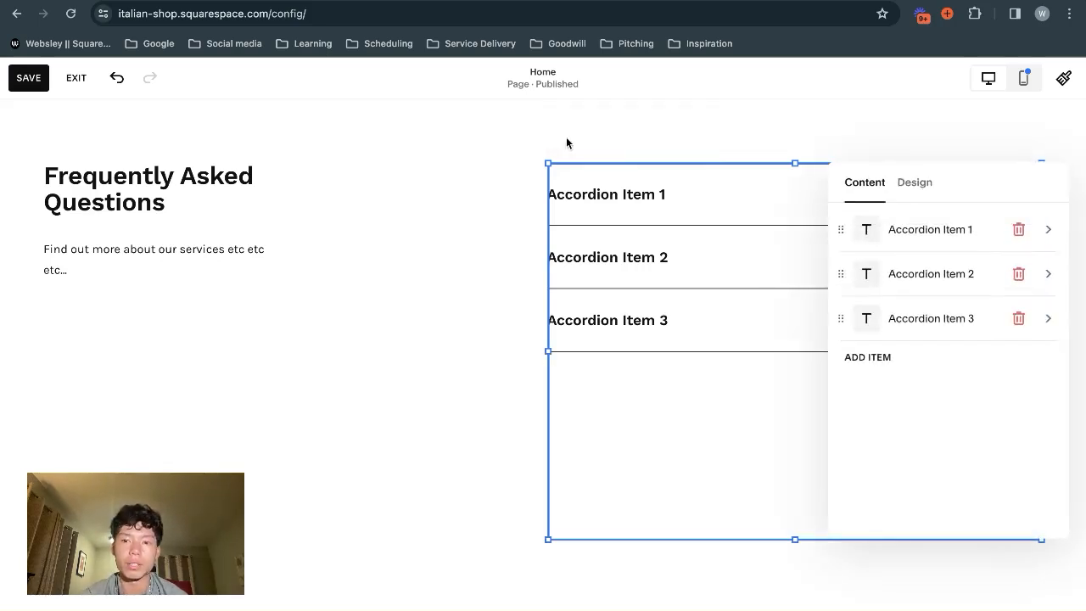
click(896, 228)
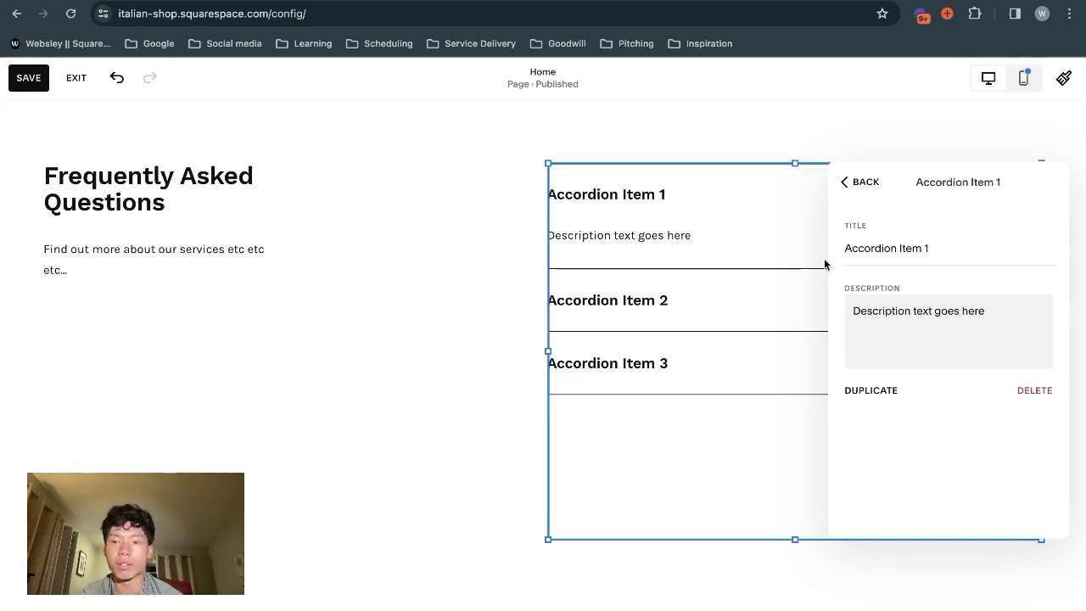
triple_click(899, 248)
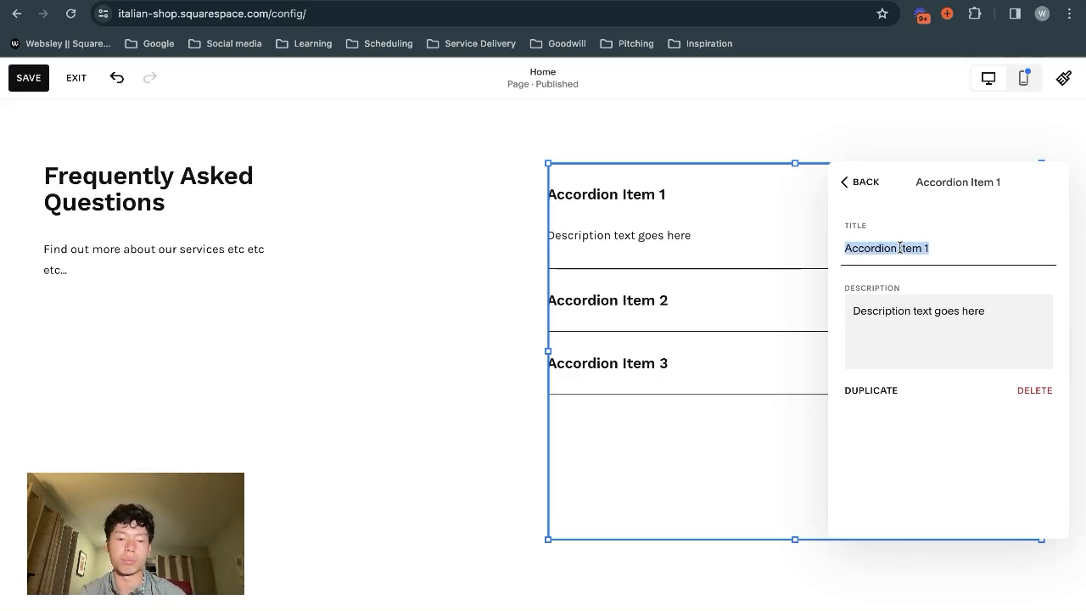
text(When)
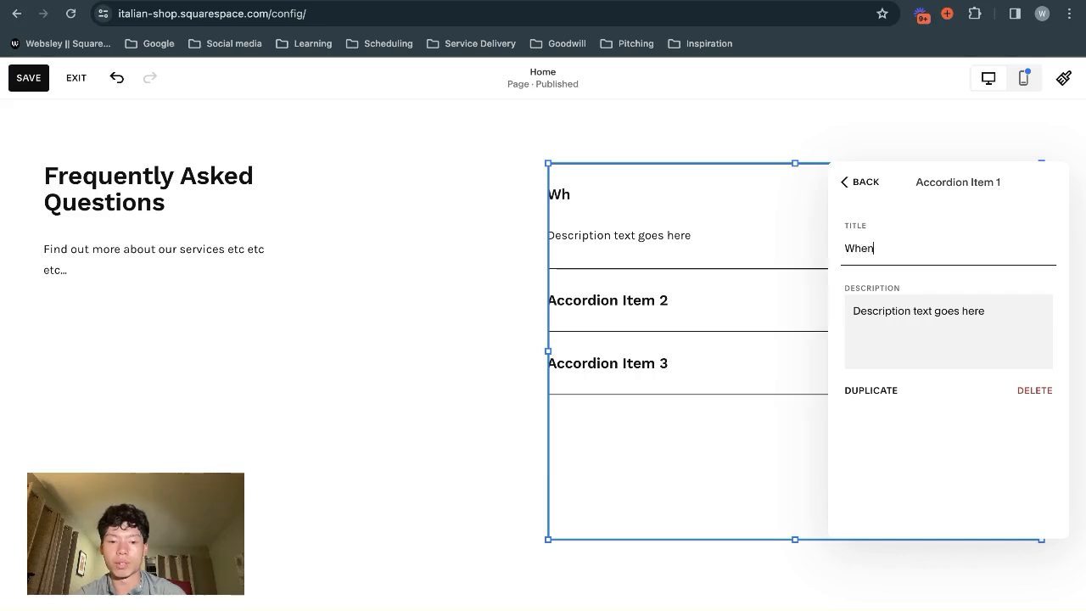
text( is this avaiable)
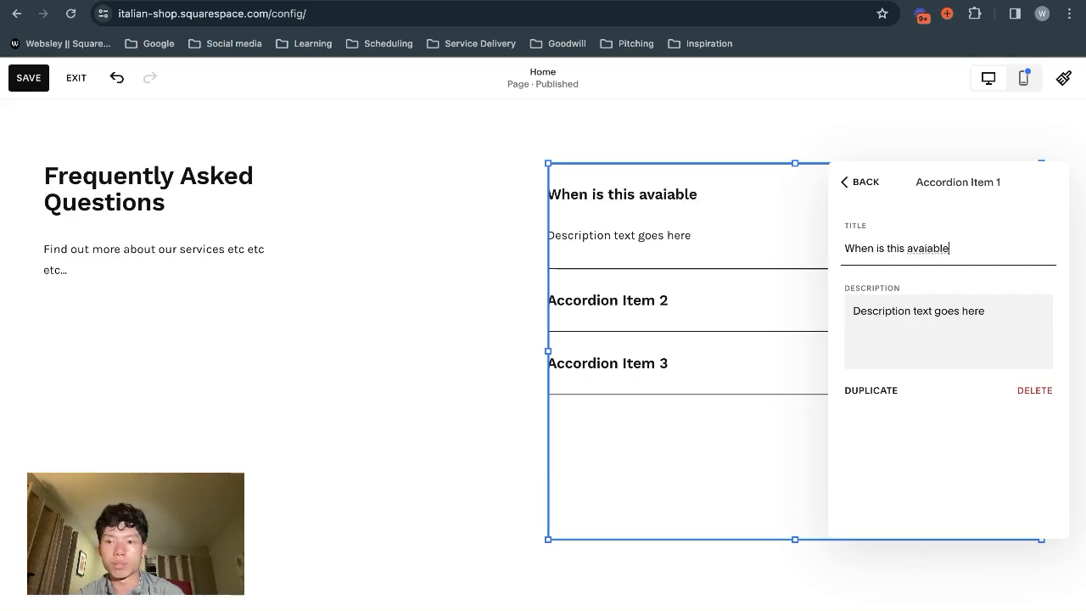
key(BackSpace)
key(BackSpace)
key(BackSpace)
key(BackSpace)
text(lab)
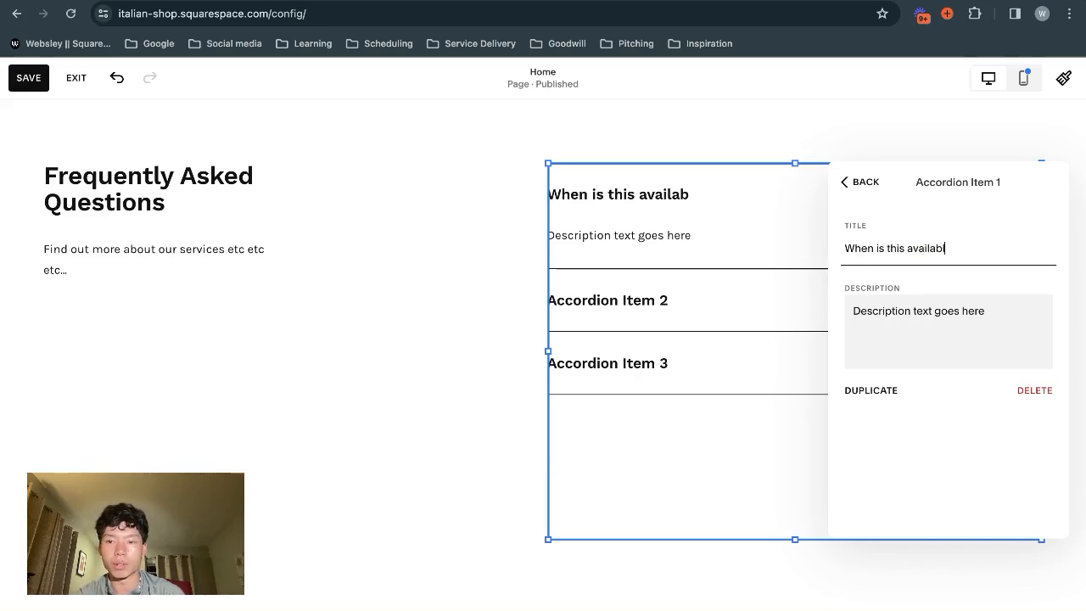
text(le?)
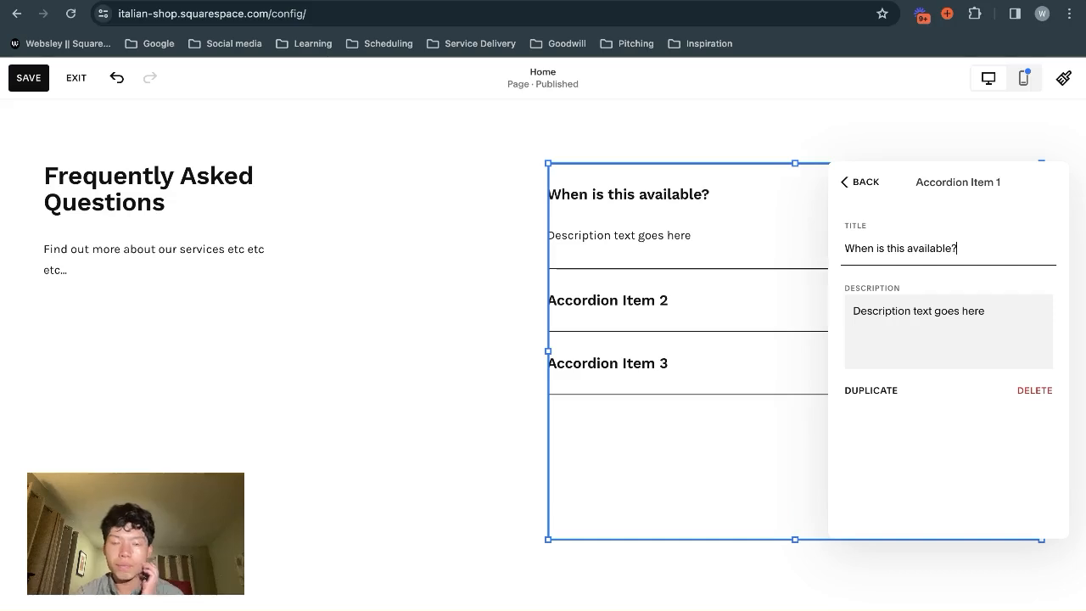
Step: Replace the first accordion item's description with "Blah blah blah" and close the block editor
click(940, 324)
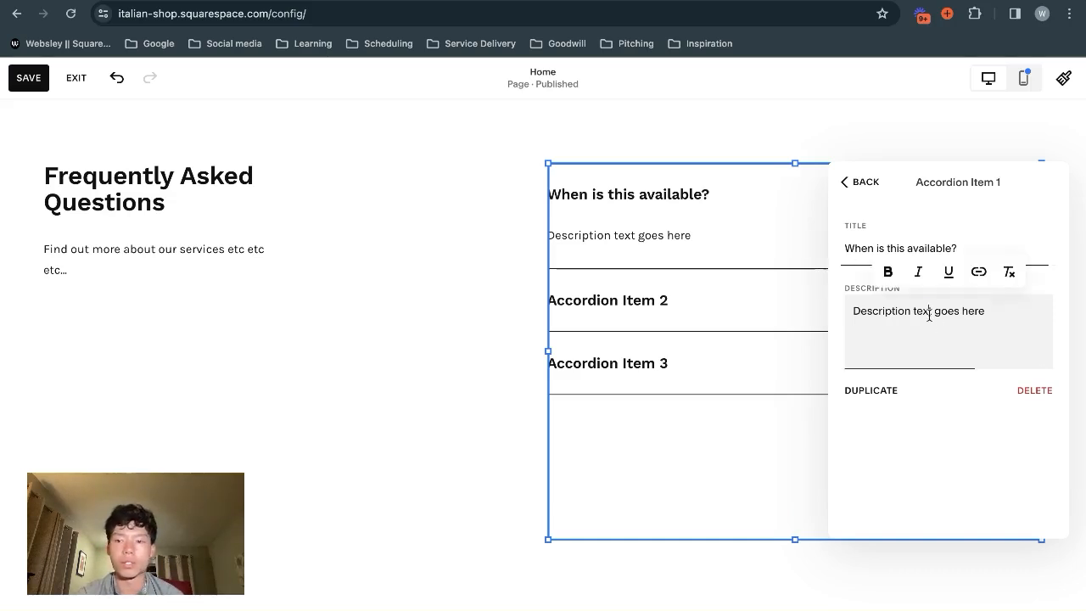
key(ctrl+a)
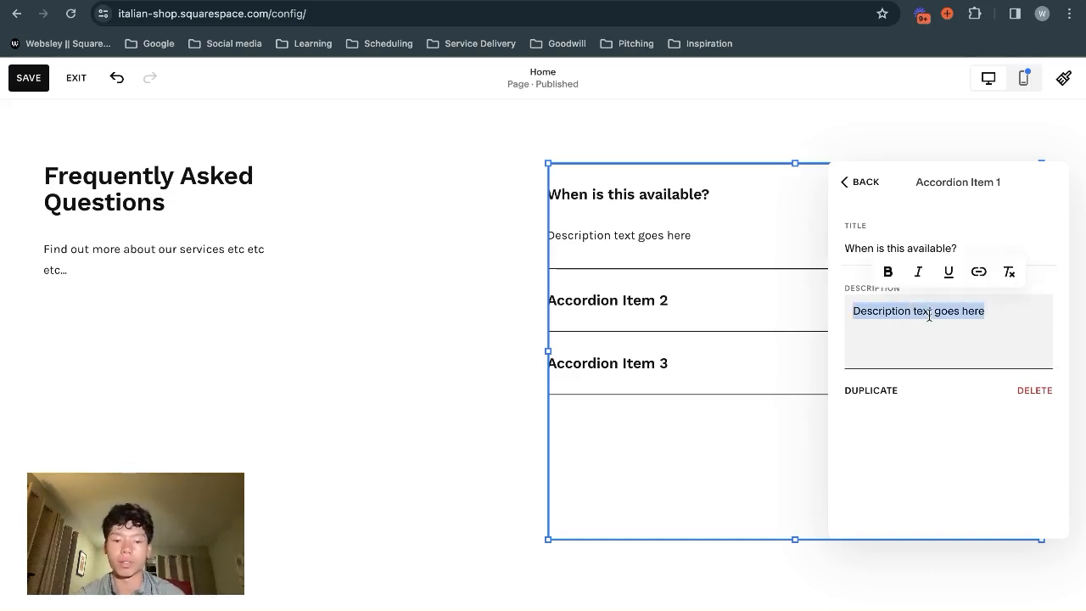
text(Blah blah)
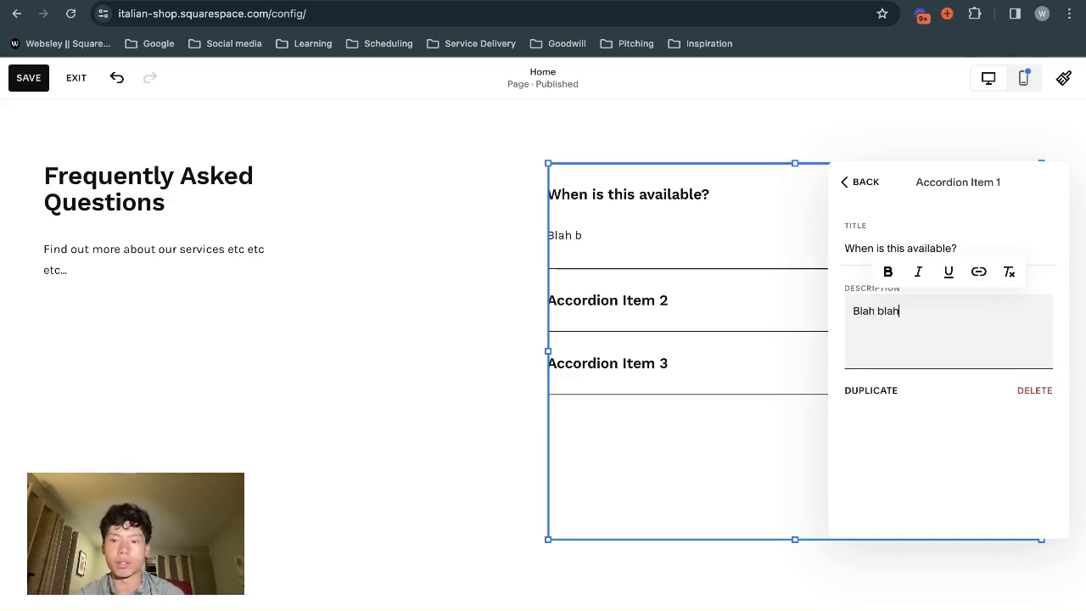
text( blah)
key(Return)
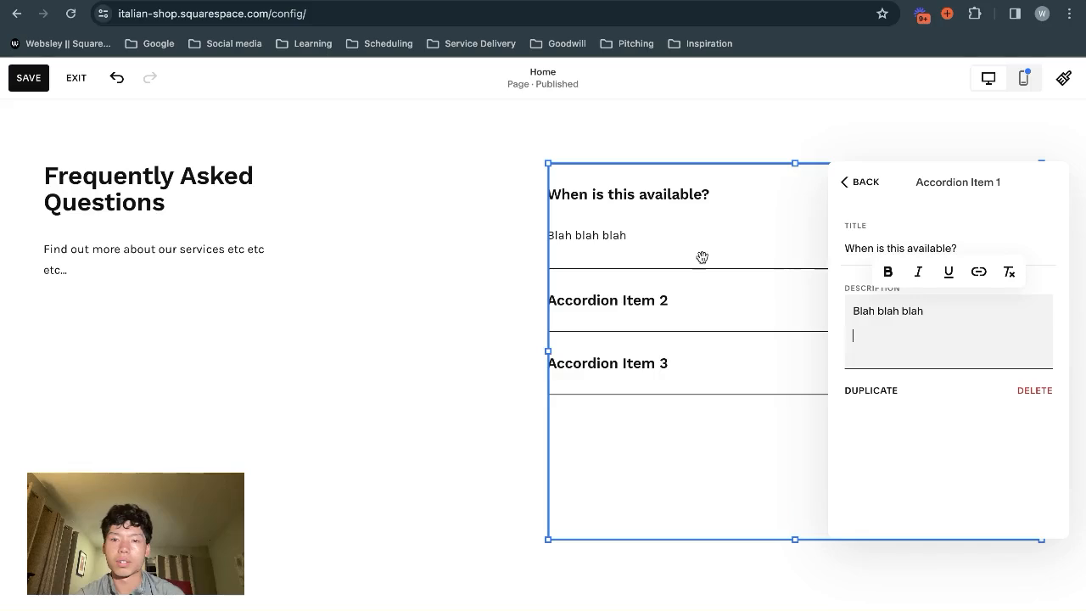
click(420, 247)
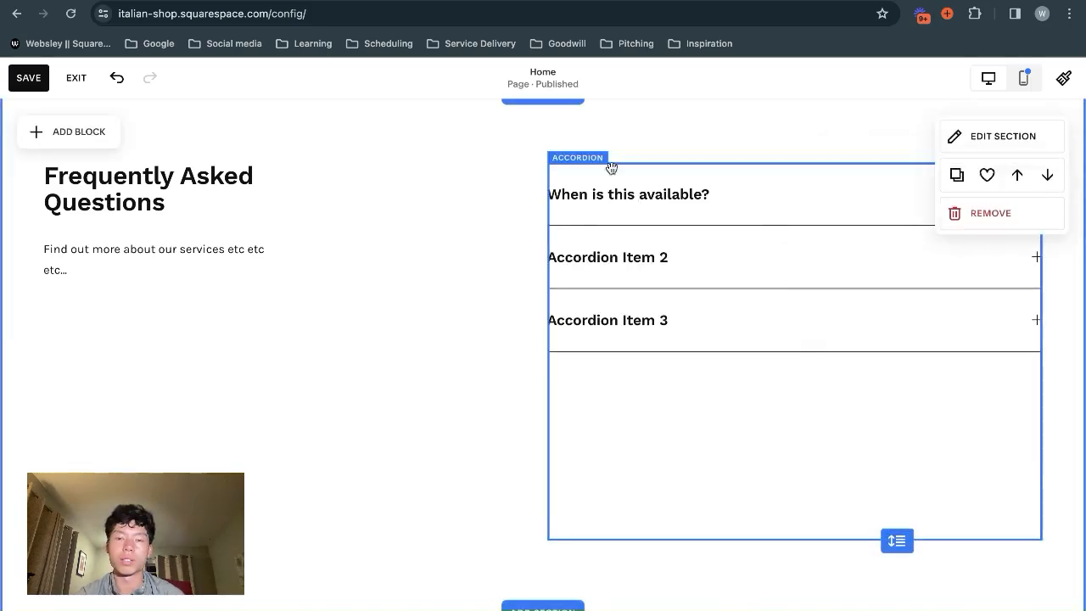
Step: Try the Heading 2 and Heading 3 styles on the accordion titles in the block's design settings, and restore Heading 4
double_click(703, 210)
click(909, 183)
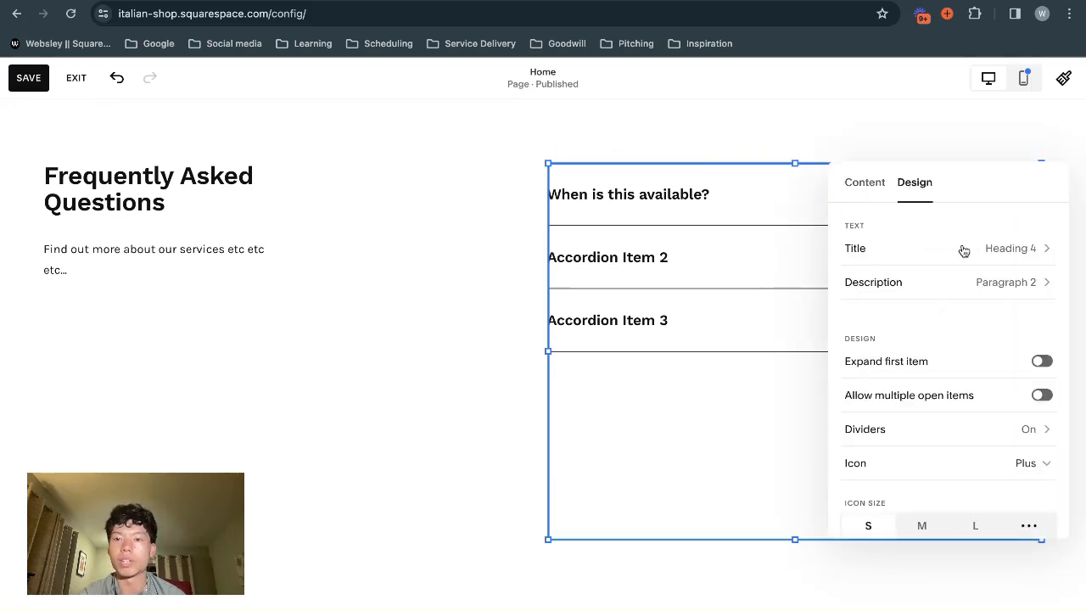
click(964, 251)
click(890, 252)
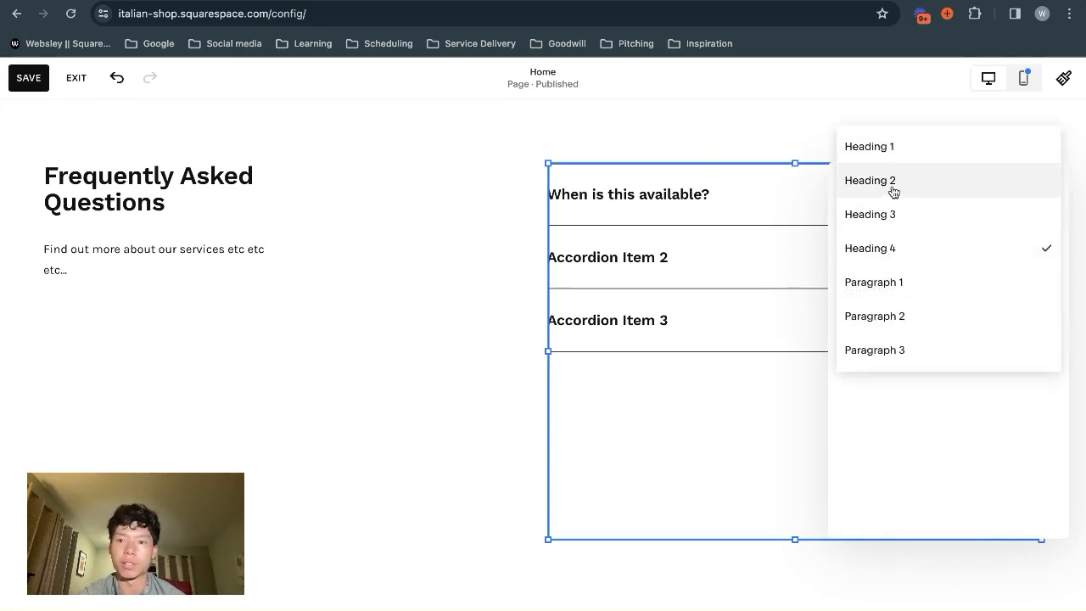
click(891, 190)
click(889, 256)
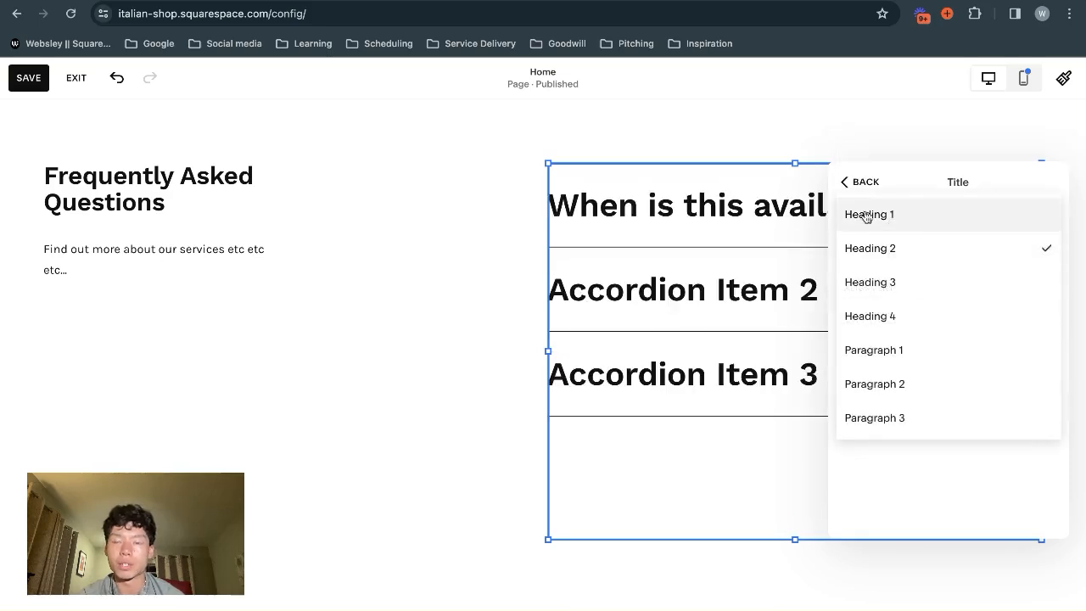
click(891, 290)
click(891, 263)
click(889, 283)
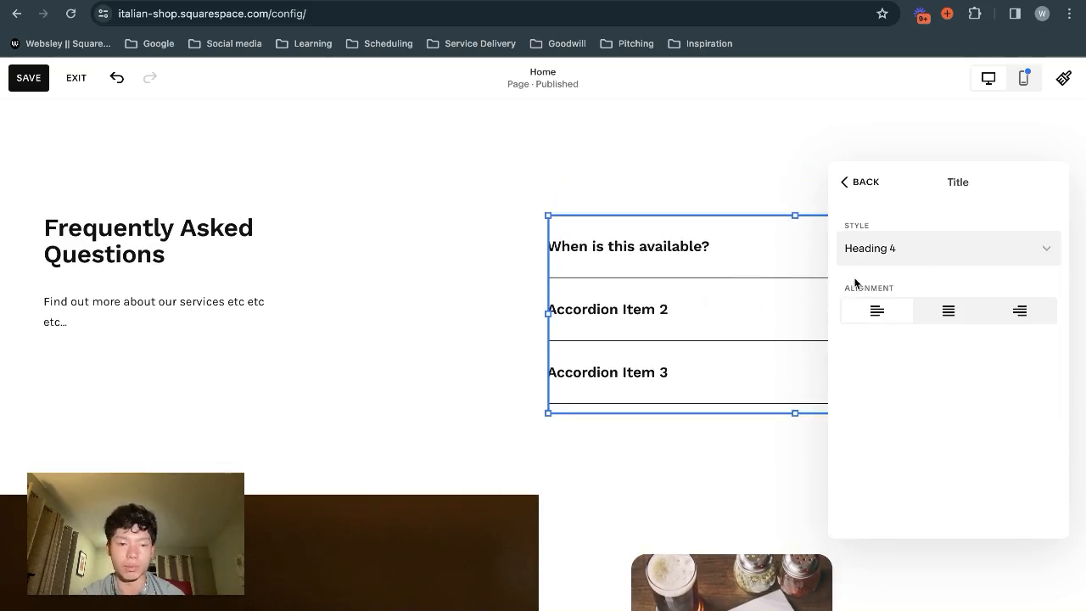
Step: Try center and right alignment on the accordion titles, and return them to left alignment
click(947, 317)
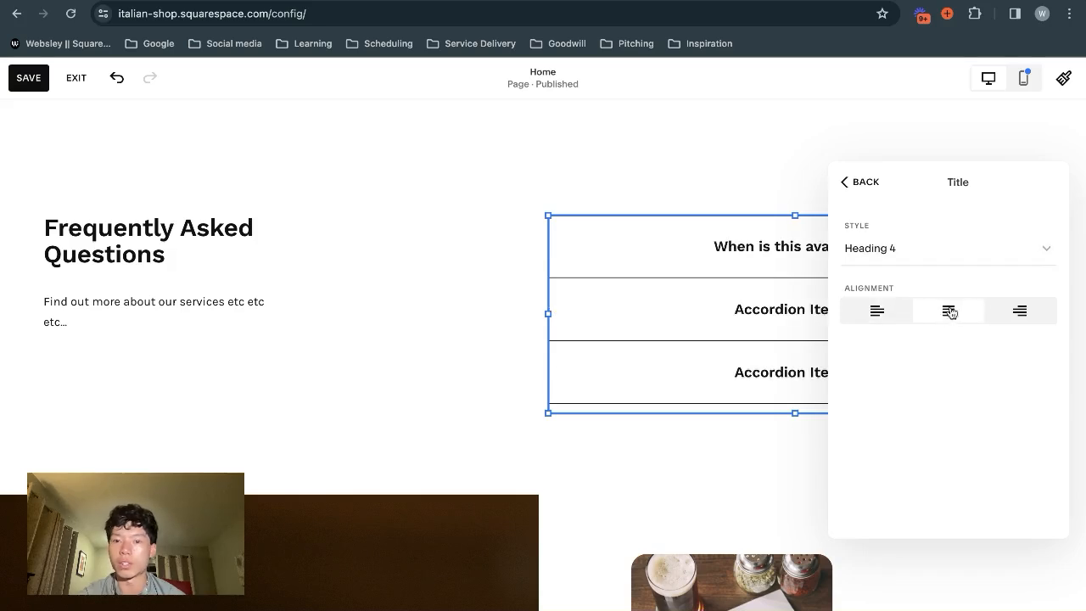
click(1019, 311)
click(908, 309)
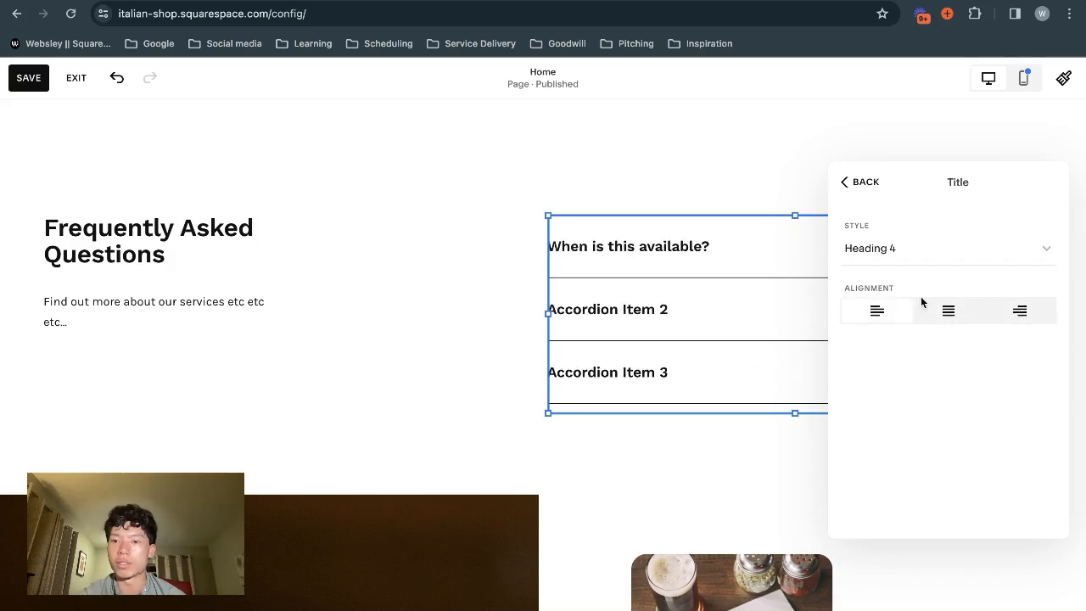
click(858, 180)
Step: Set the accordion description's text style to Paragraph 1
scroll(905, 283, down, 1)
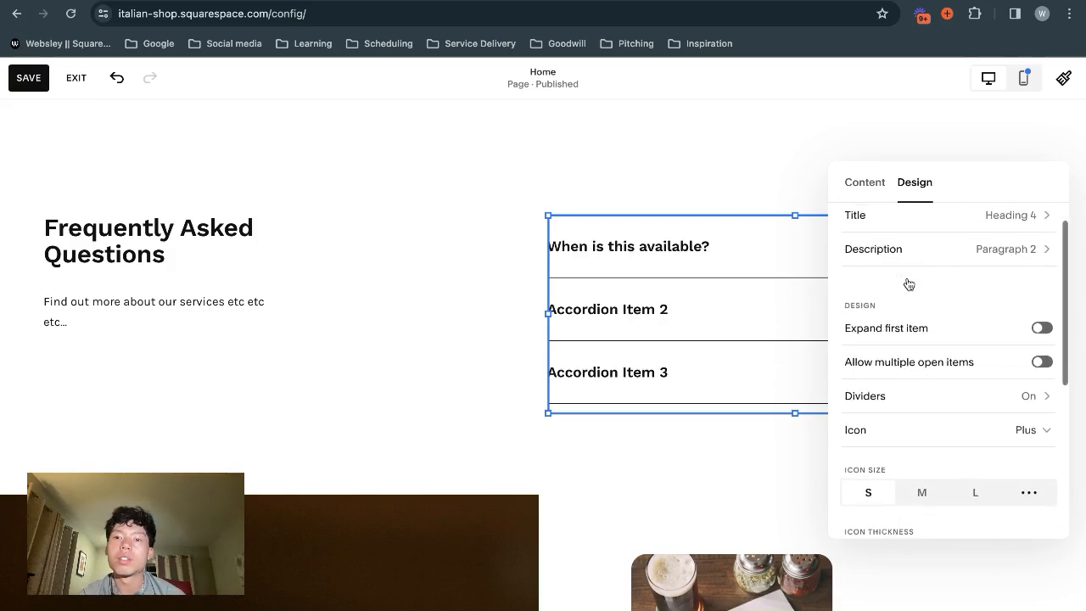
click(930, 267)
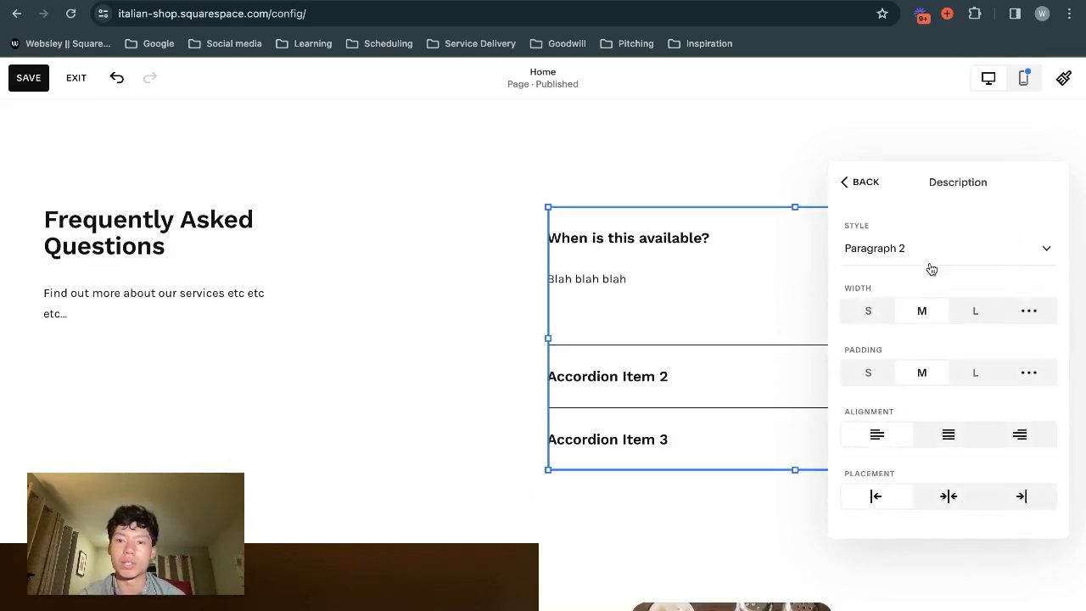
click(876, 254)
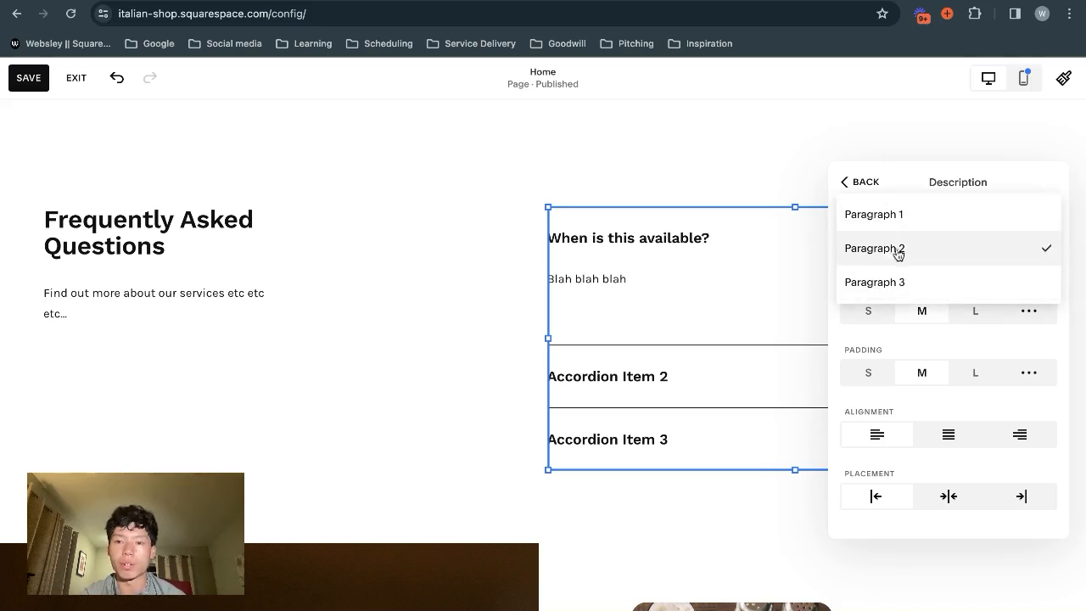
click(885, 246)
click(888, 248)
click(877, 217)
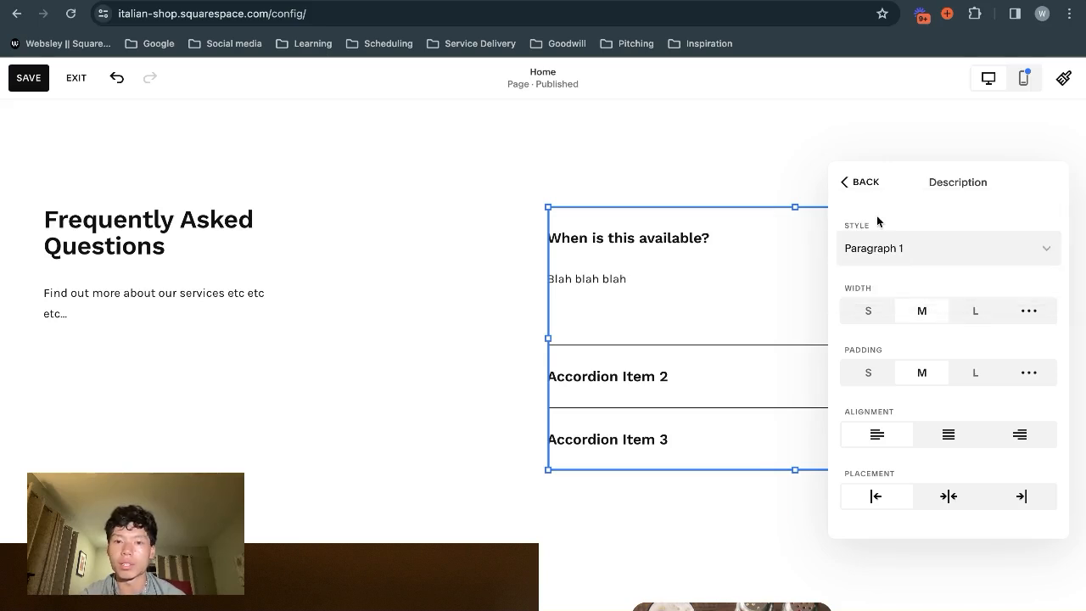
Step: Try the S and L widths for the accordion description, and return the width to M
click(867, 309)
click(940, 312)
click(970, 310)
click(882, 311)
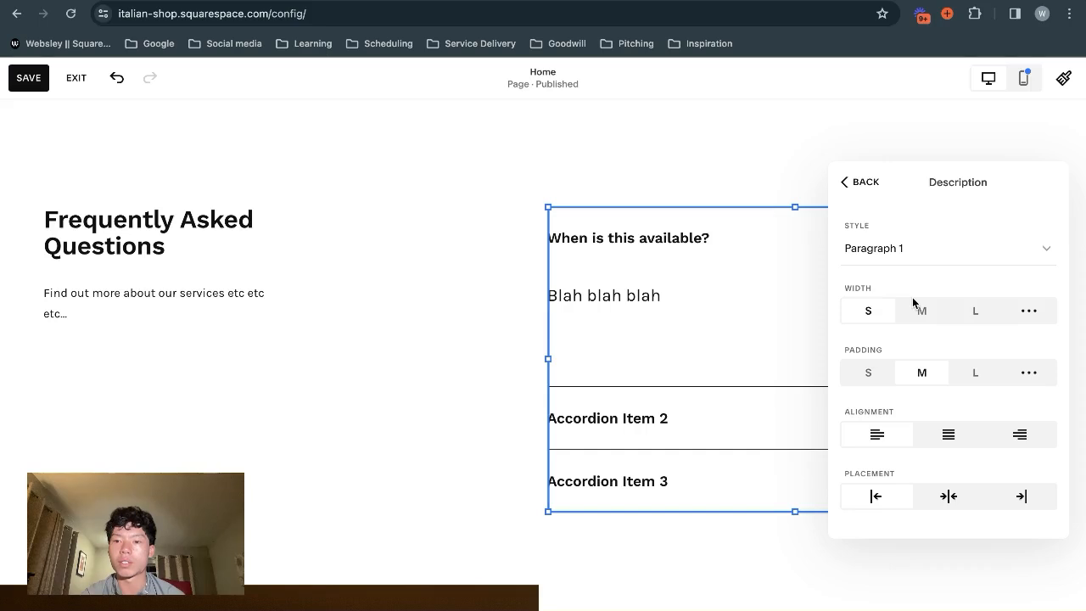
click(916, 307)
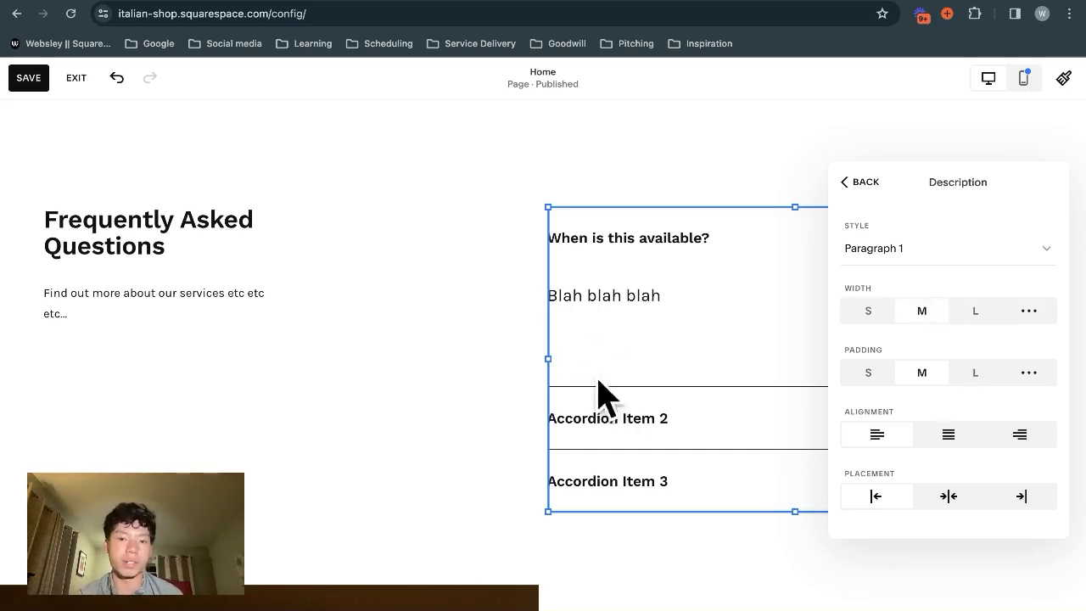
Step: Try L and S padding for the accordion description, and return the padding to M
click(967, 380)
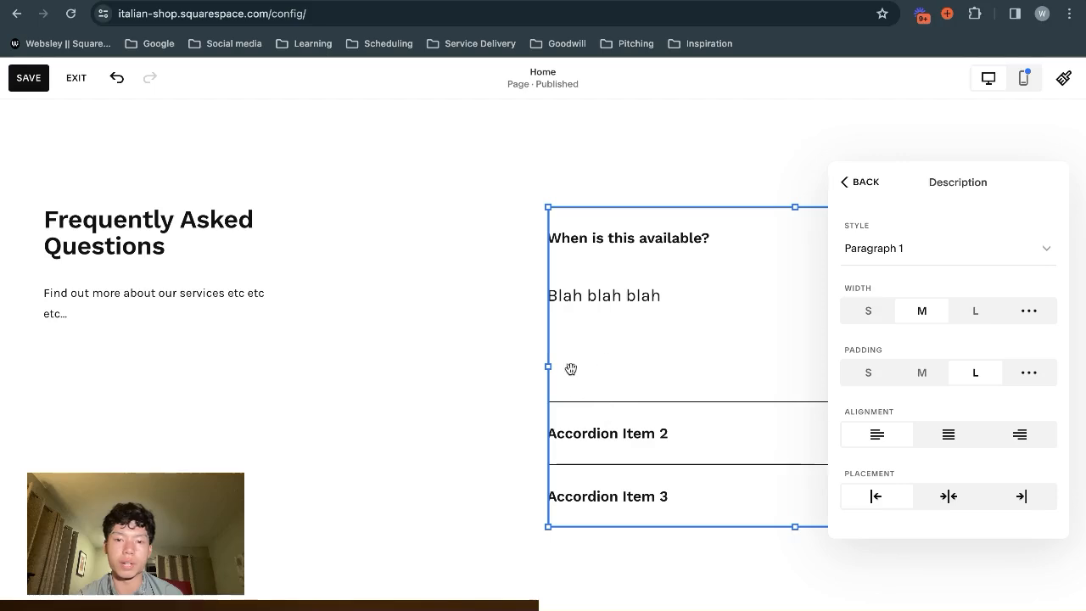
click(918, 372)
click(867, 372)
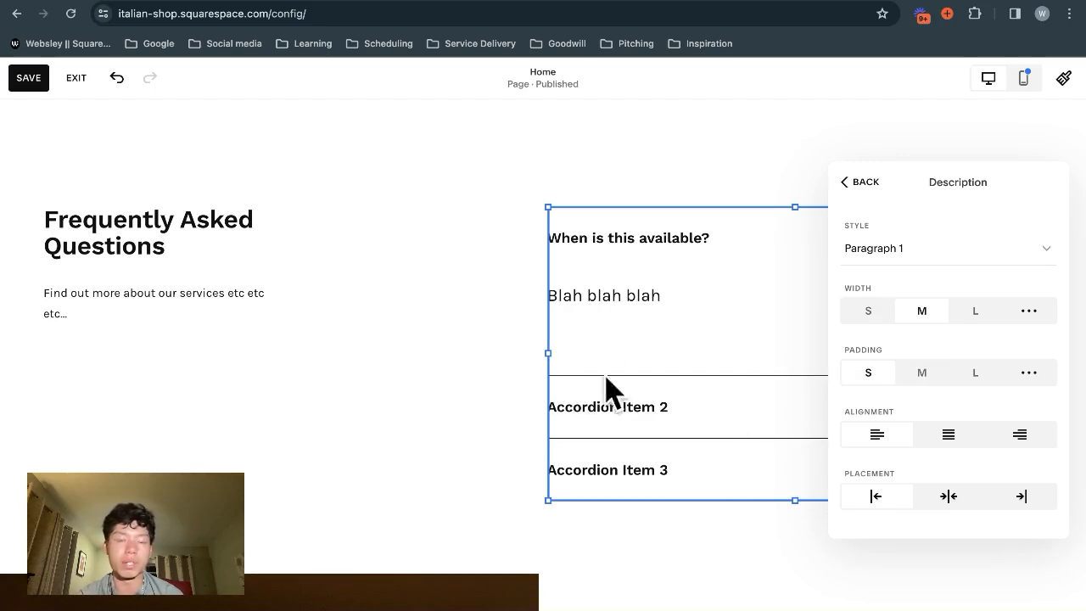
click(920, 373)
Step: Try center and right alignment on the accordion description, and return it to left alignment
click(948, 441)
click(890, 437)
click(994, 439)
click(872, 445)
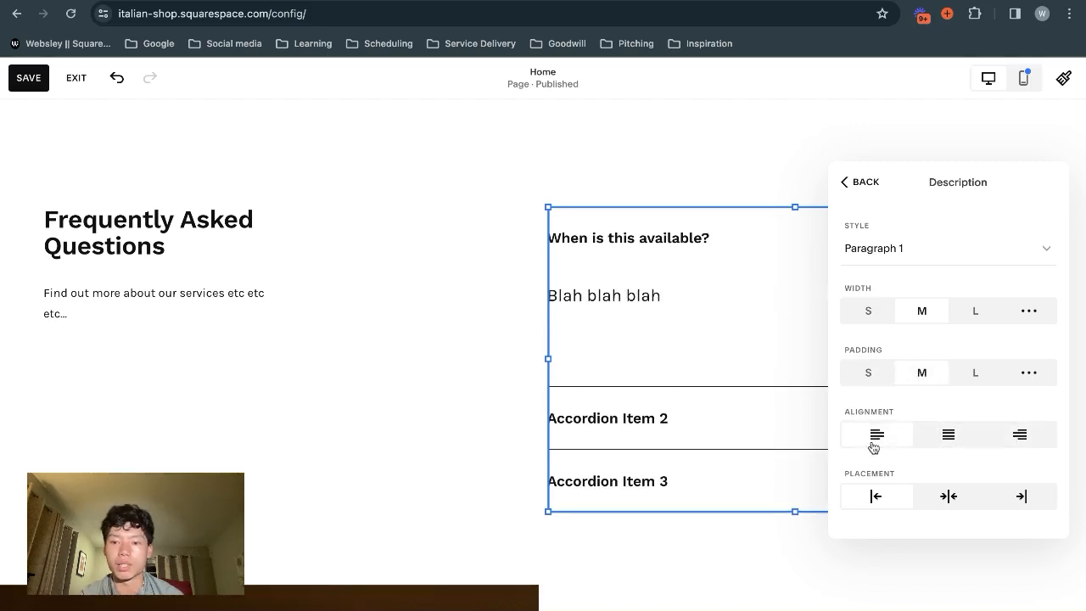
Step: Try center and right placement for the accordion description, restore left placement, and return to the main design settings
click(950, 497)
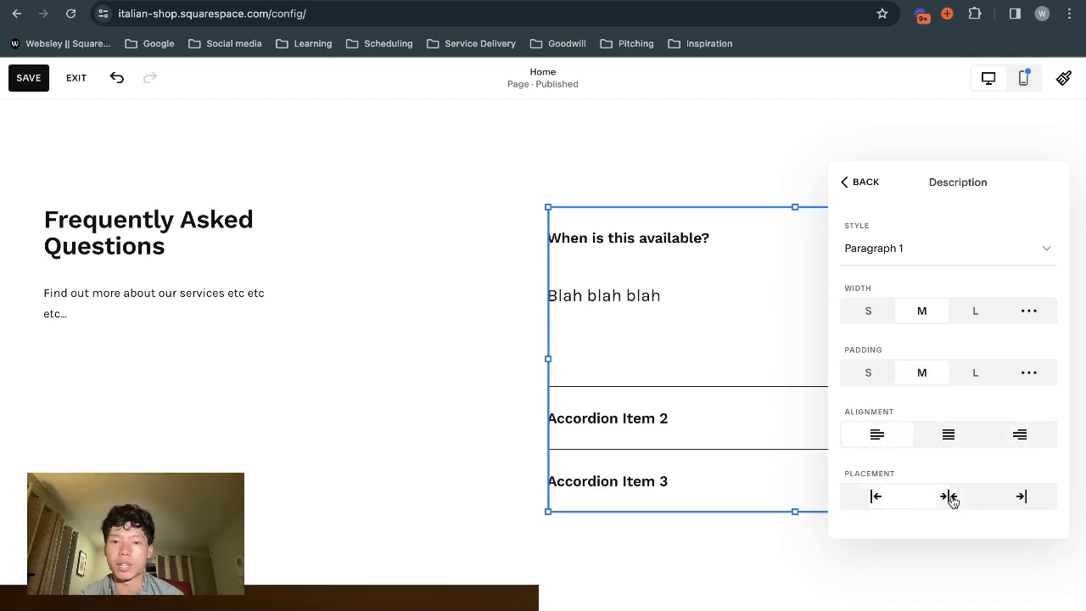
click(887, 497)
click(1009, 499)
click(887, 504)
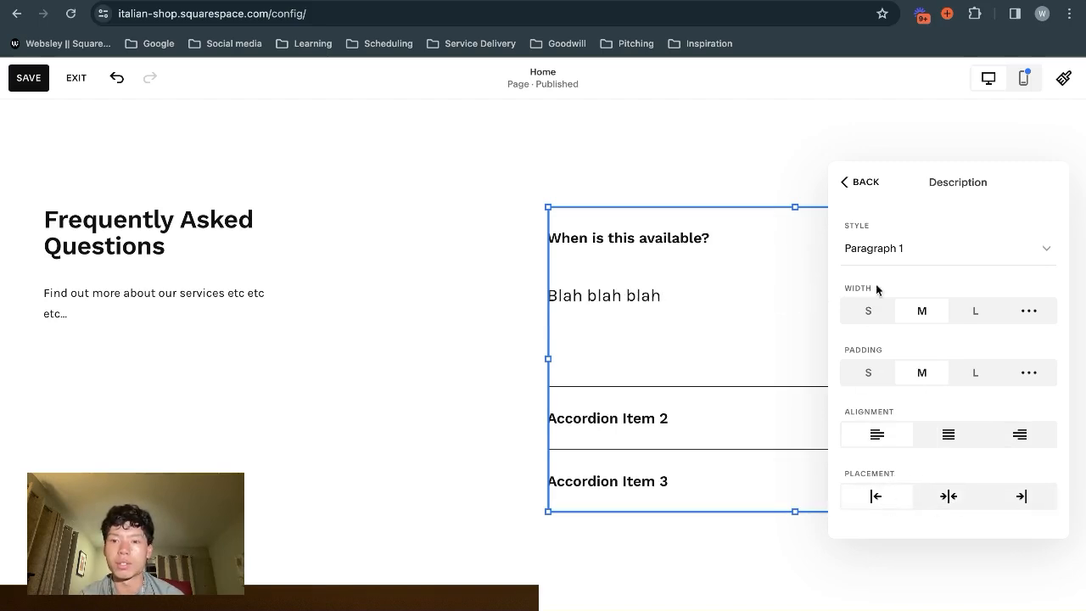
click(860, 183)
scroll(886, 300, down, 1)
scroll(887, 299, up, 1)
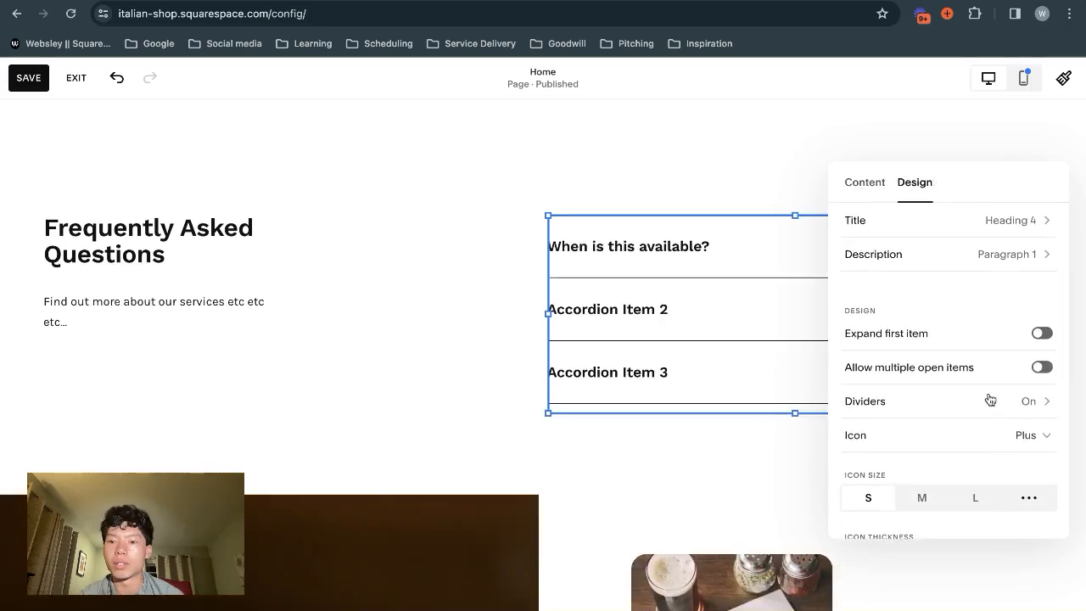
Step: Try the options to expand the first item and allow multiple open items, and turn both back off
scroll(988, 388, up, 1)
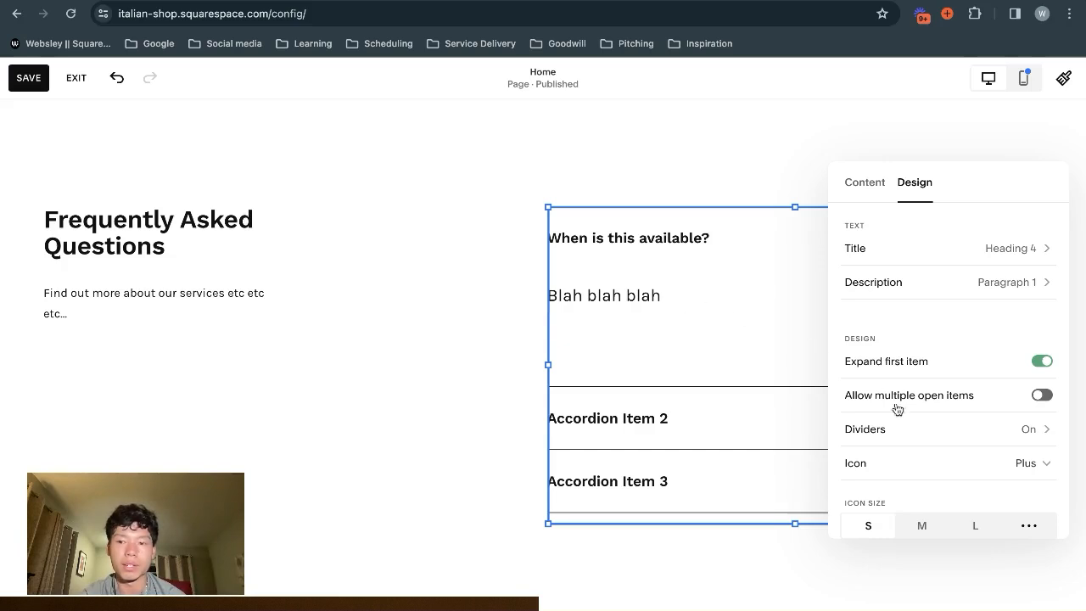
click(1040, 360)
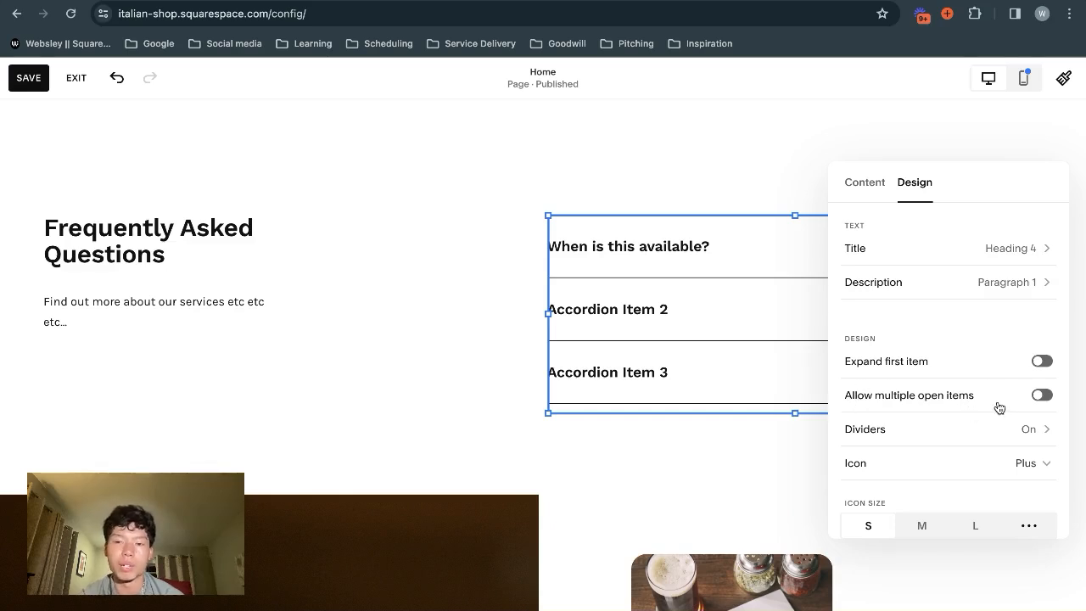
click(1042, 395)
scroll(1018, 399, down, 1)
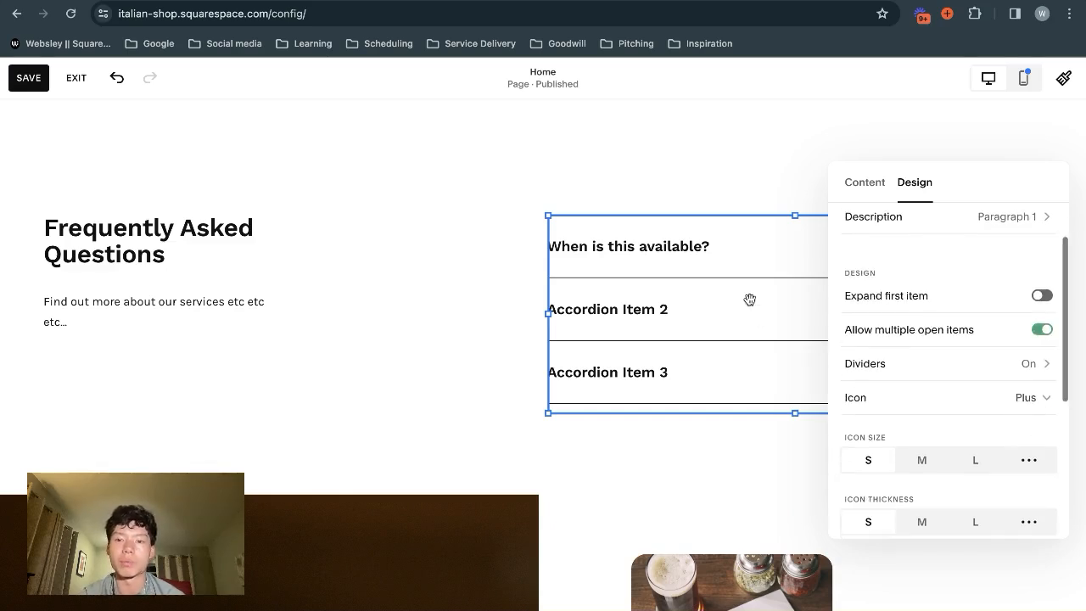
scroll(970, 351, up, 1)
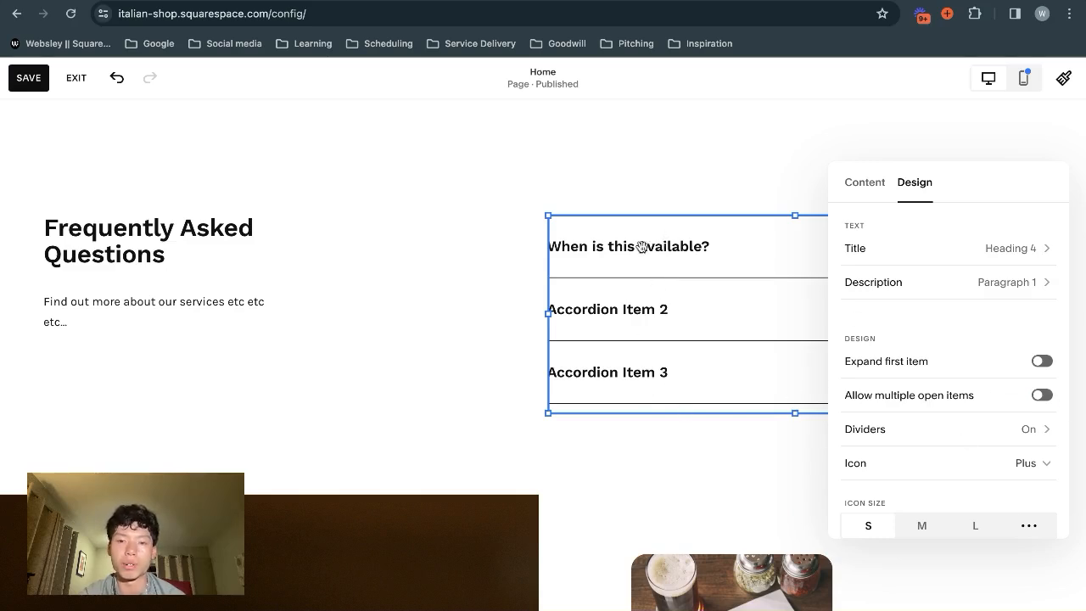
scroll(961, 451, down, 1)
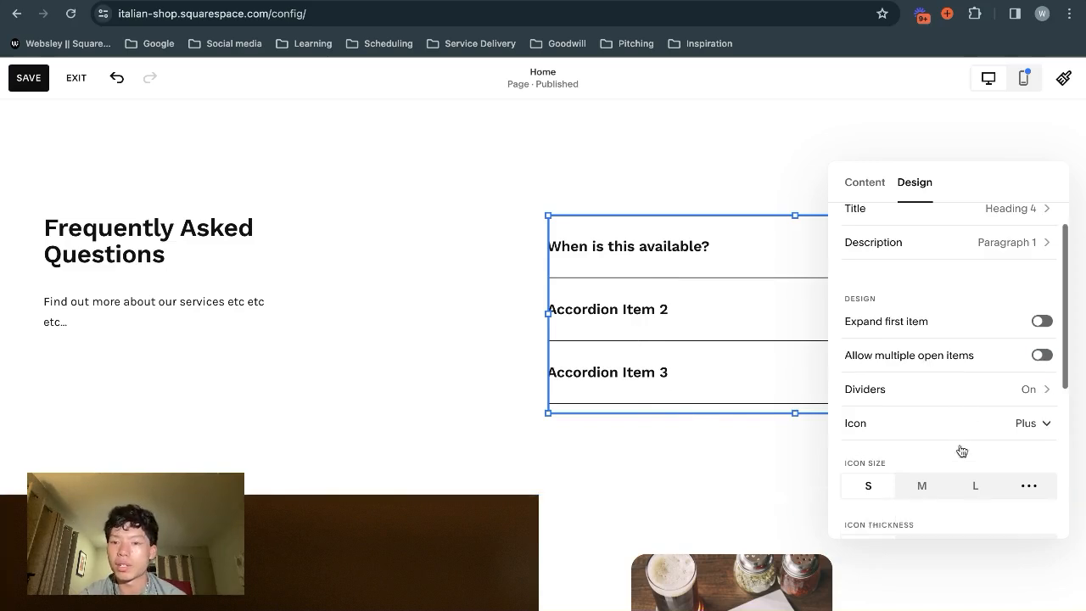
Step: Try hiding the accordion dividers and lowering their opacity, and restore them to on with opacity 1
click(927, 396)
click(1042, 222)
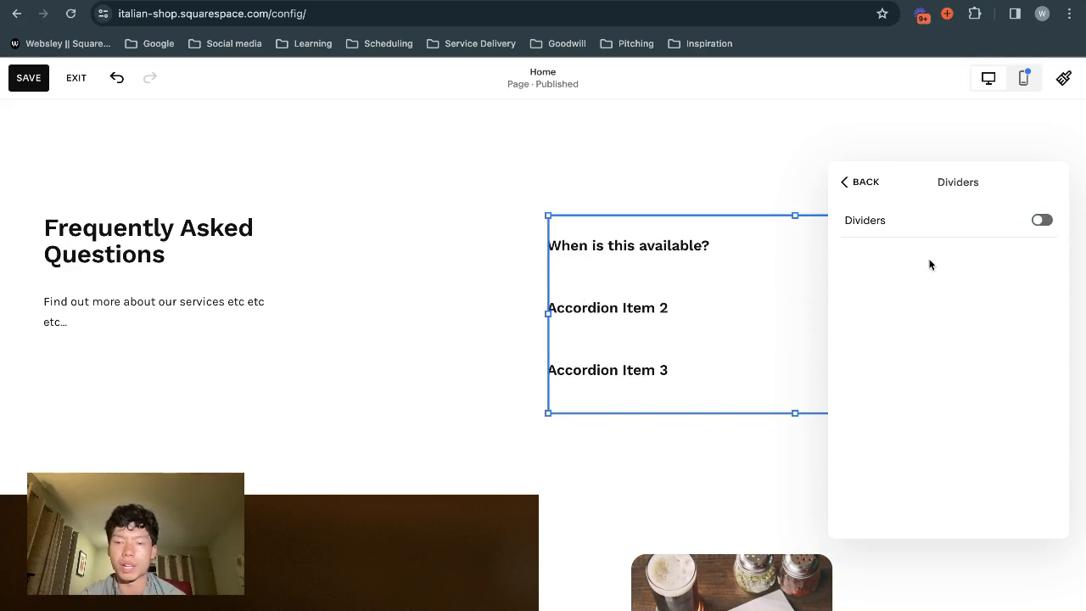
click(1049, 219)
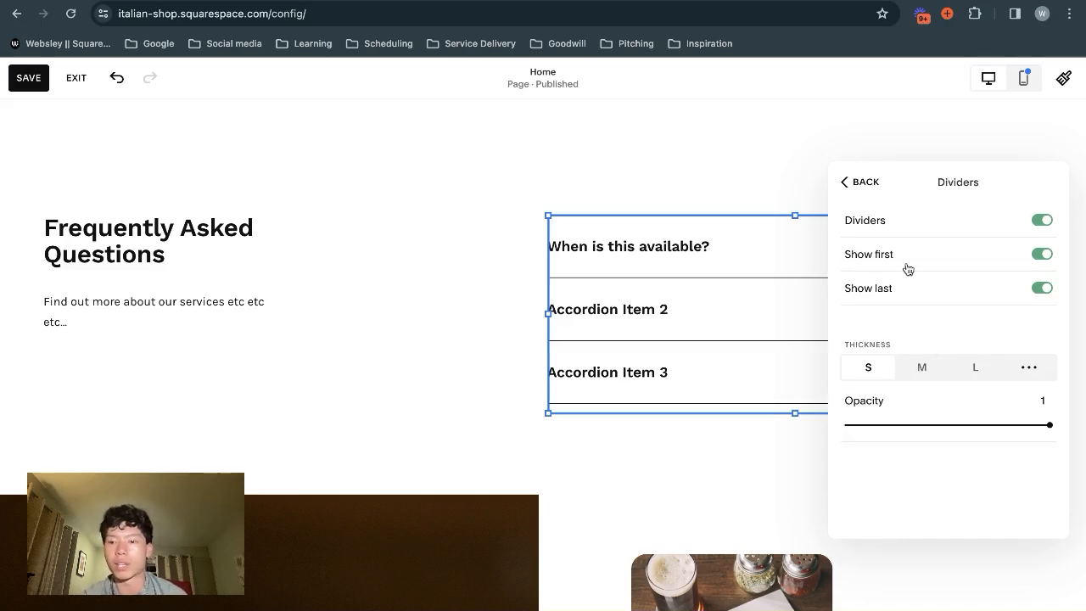
mouse_move(1049, 424)
mouse_down()
mouse_move(912, 421)
mouse_move(1050, 421)
mouse_up()
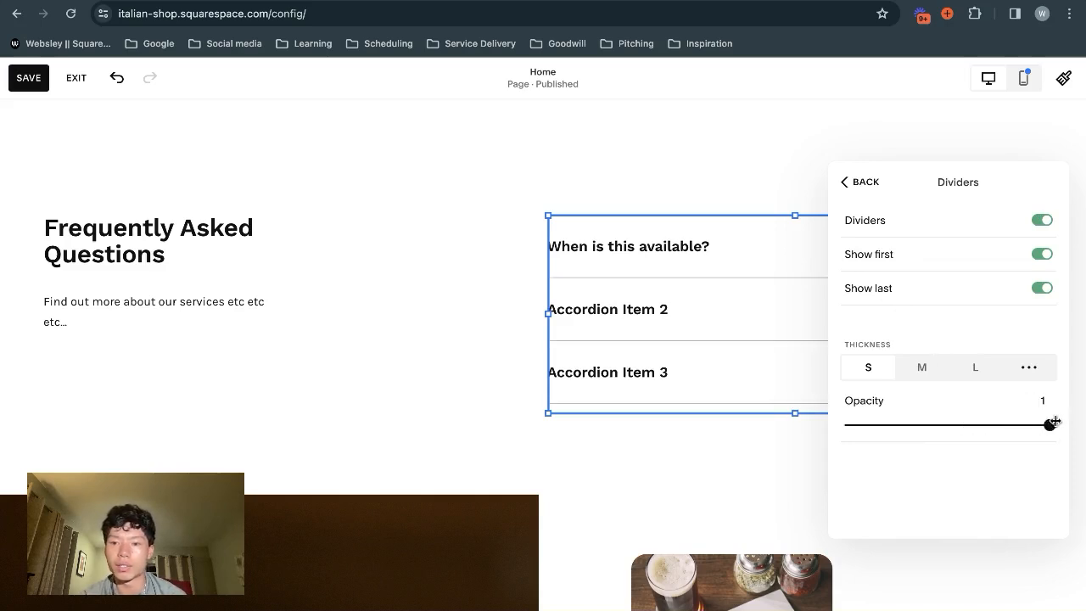
click(866, 184)
Step: Set the accordion's icon placement to the left of the item titles
scroll(923, 339, down, 4)
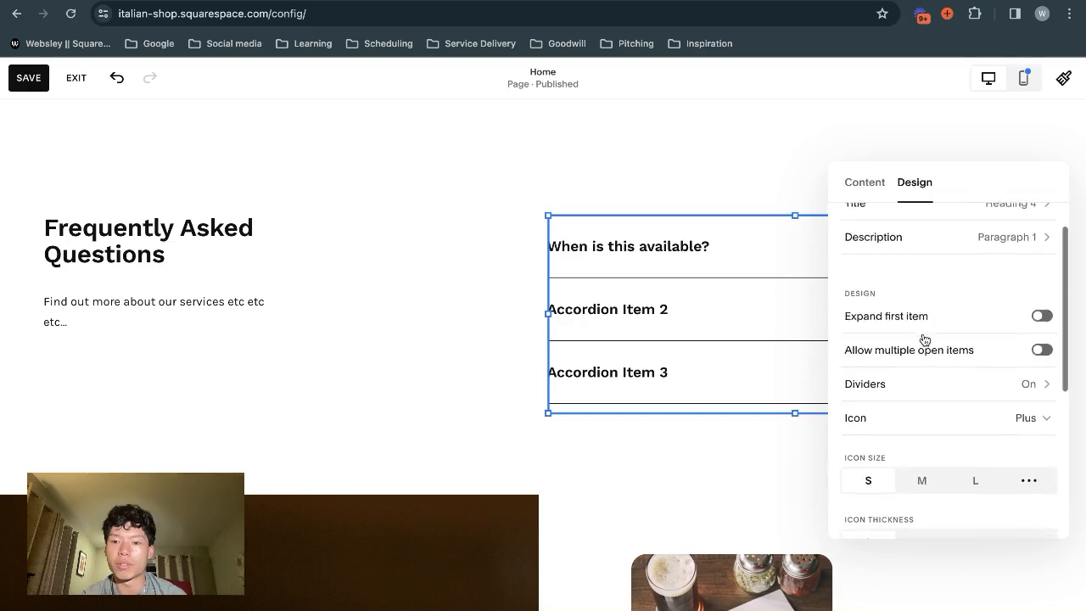
scroll(925, 386, down, 1)
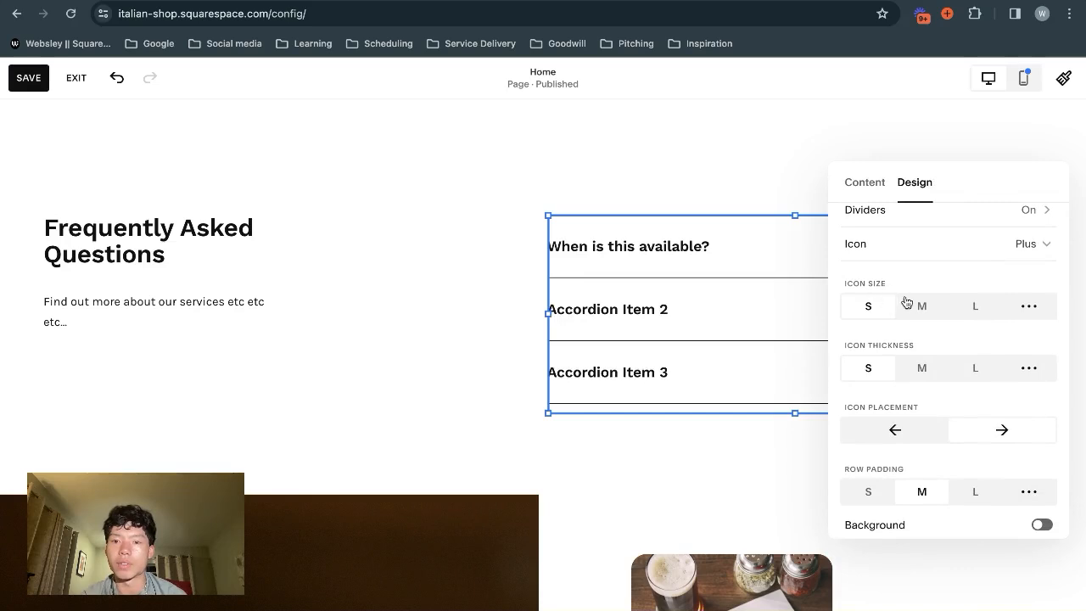
scroll(952, 408, down, 1)
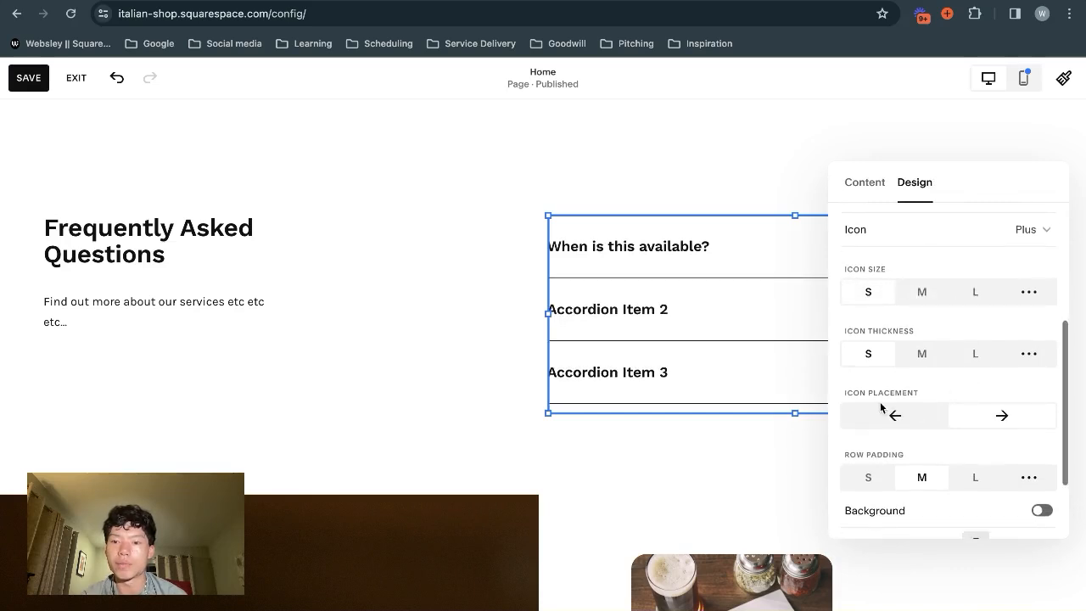
click(886, 413)
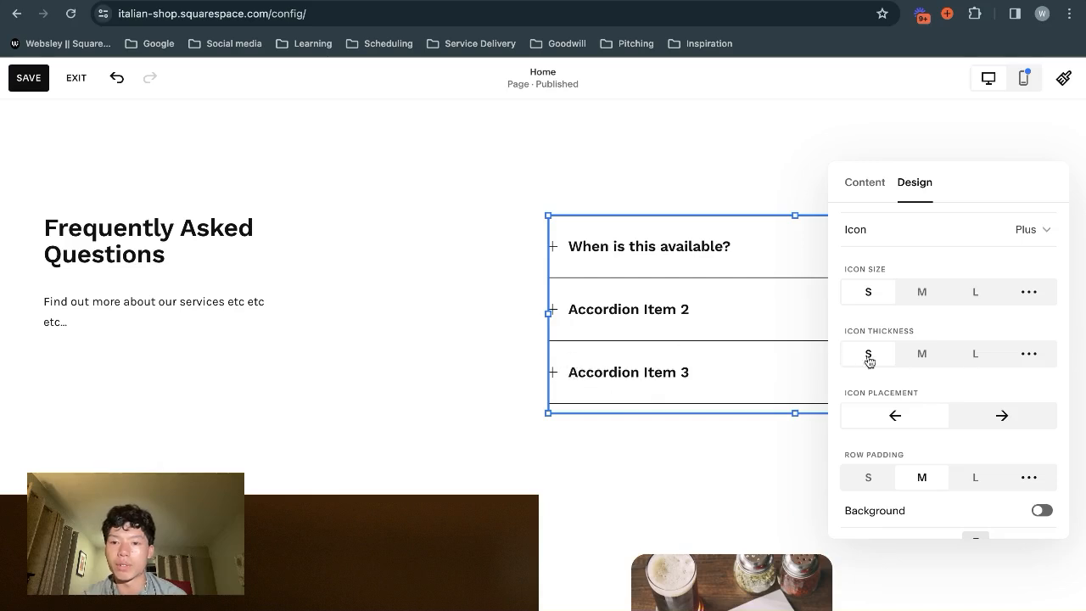
Step: Try the M and L icon sizes and the M icon thickness, and return both settings to S
click(928, 294)
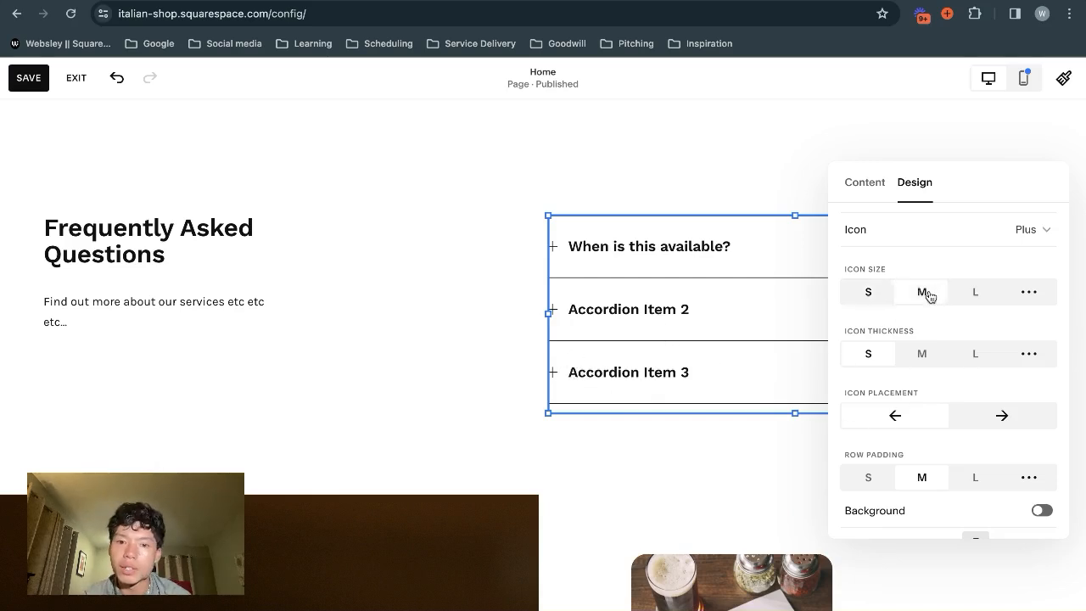
click(967, 295)
click(921, 293)
click(848, 295)
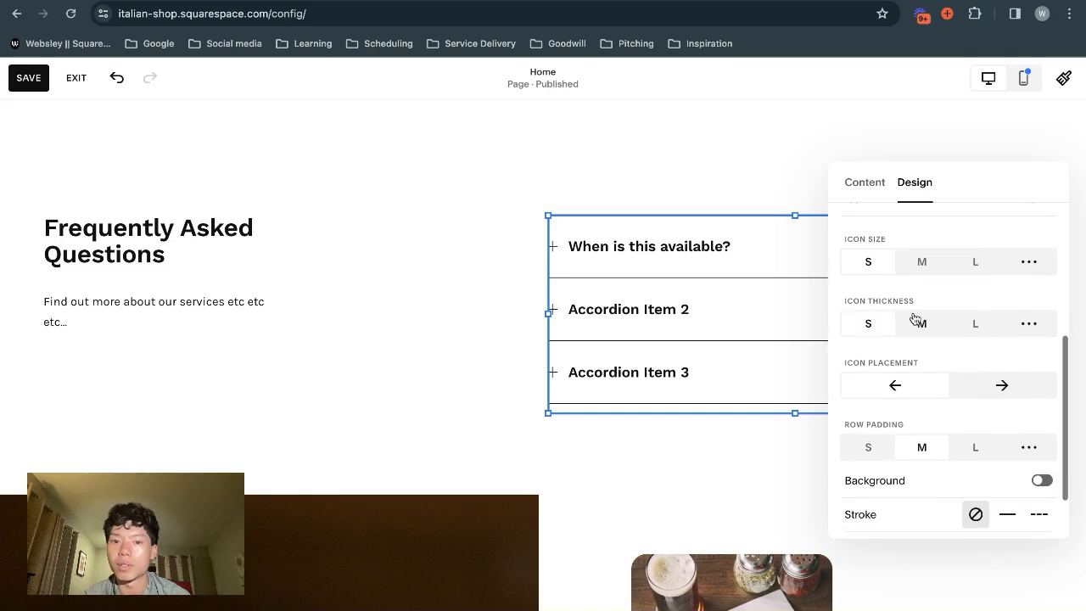
click(918, 322)
click(865, 323)
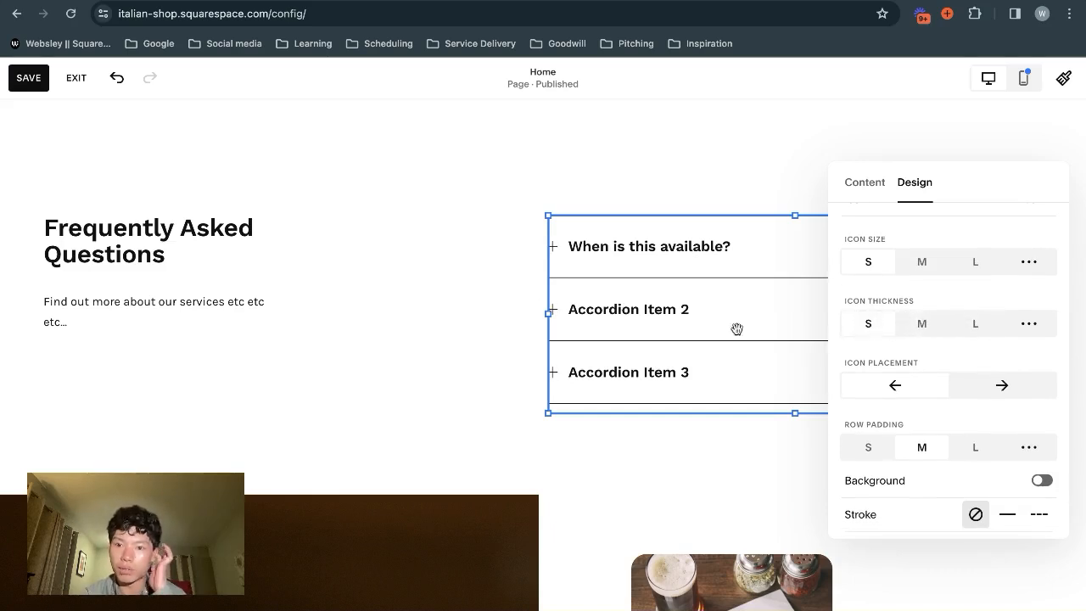
Step: Try S row padding for the accordion, and return the row padding to M
scroll(874, 280, down, 2)
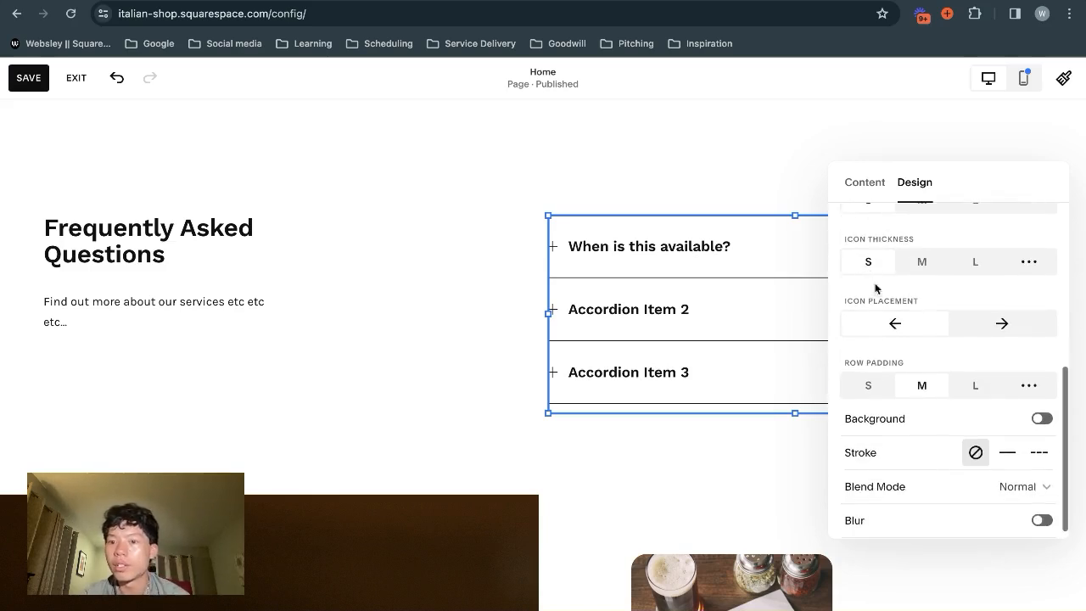
click(868, 386)
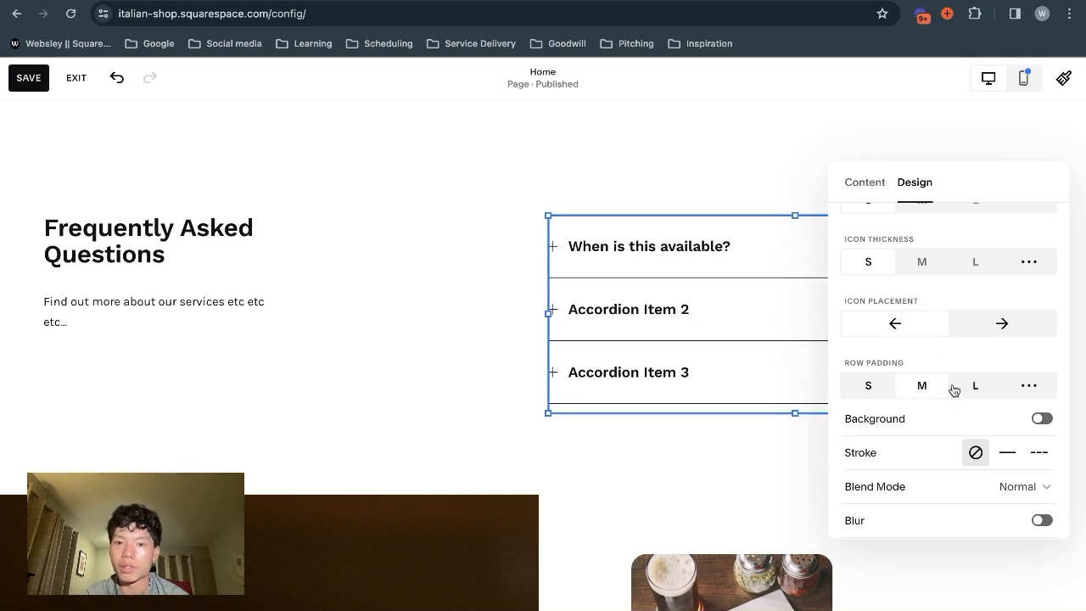
click(921, 385)
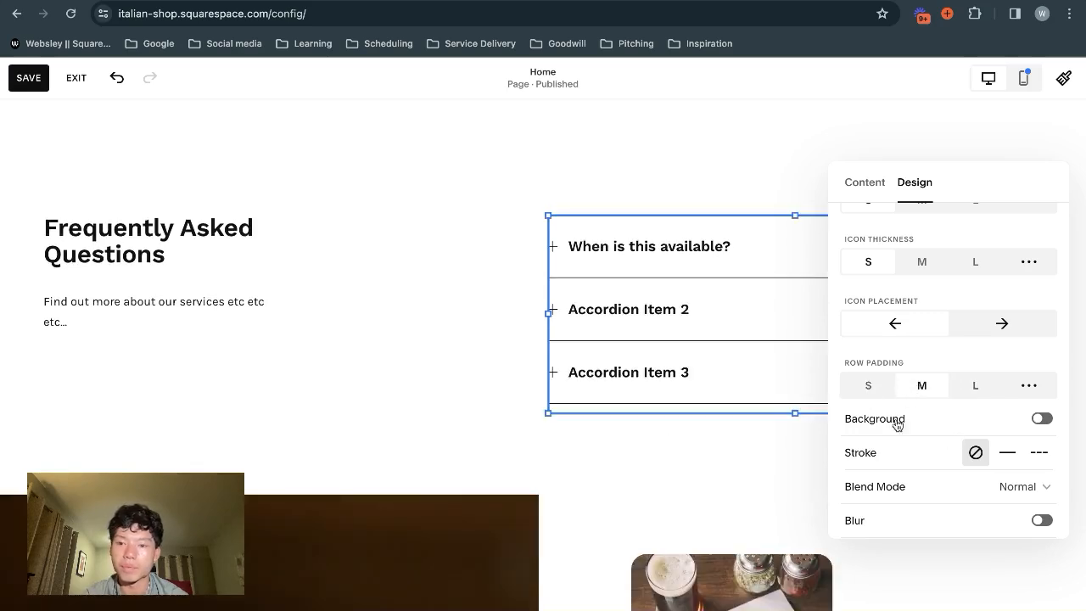
Step: Try an accordion background in the palette's grey and white, and turn the background back off
scroll(901, 438, down, 1)
click(1041, 404)
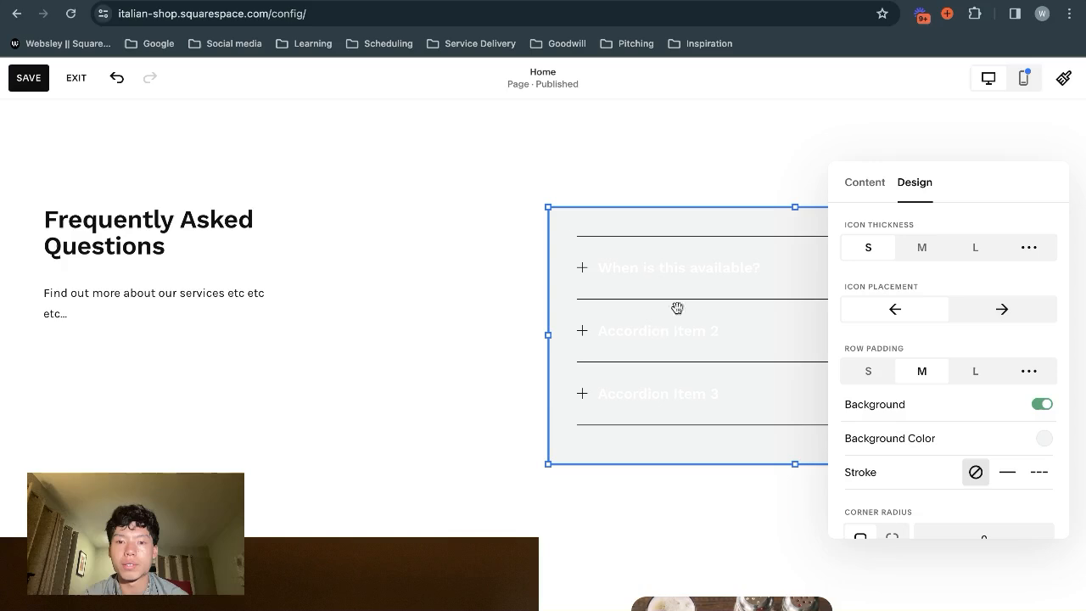
click(940, 442)
click(969, 408)
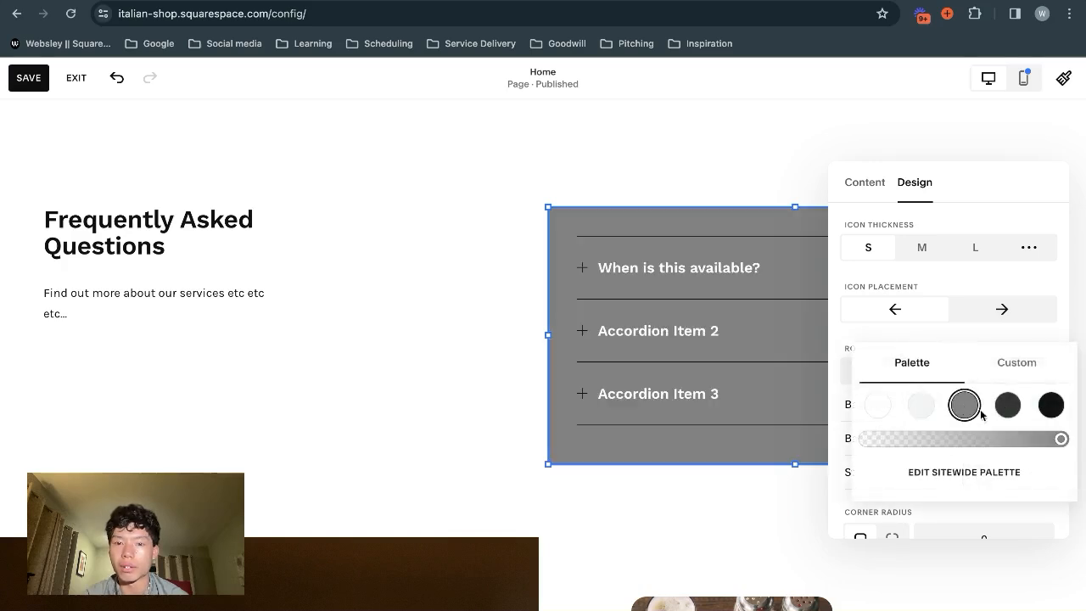
click(873, 404)
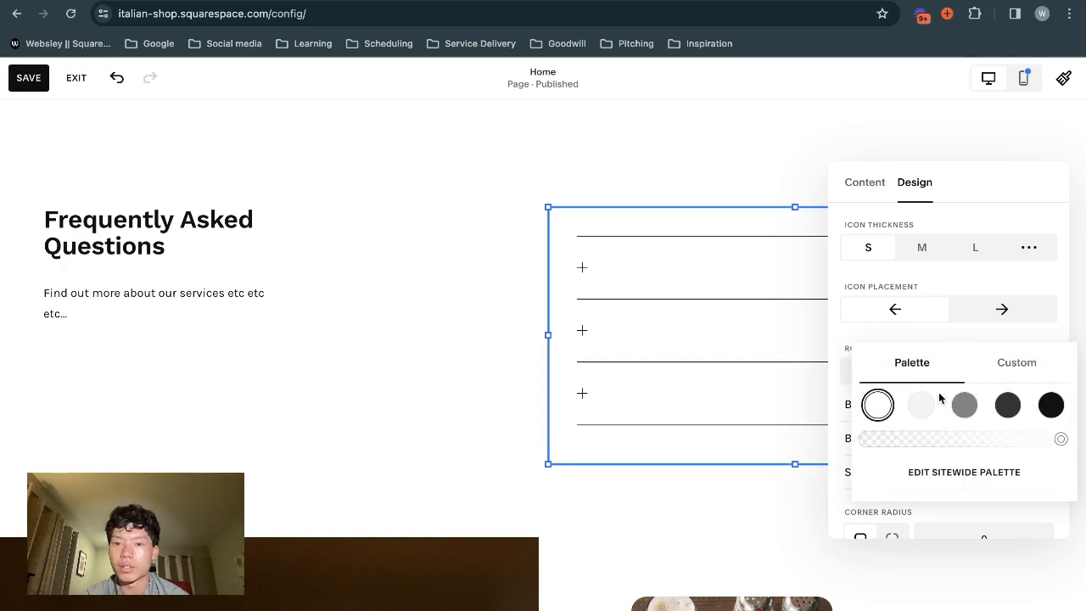
click(971, 230)
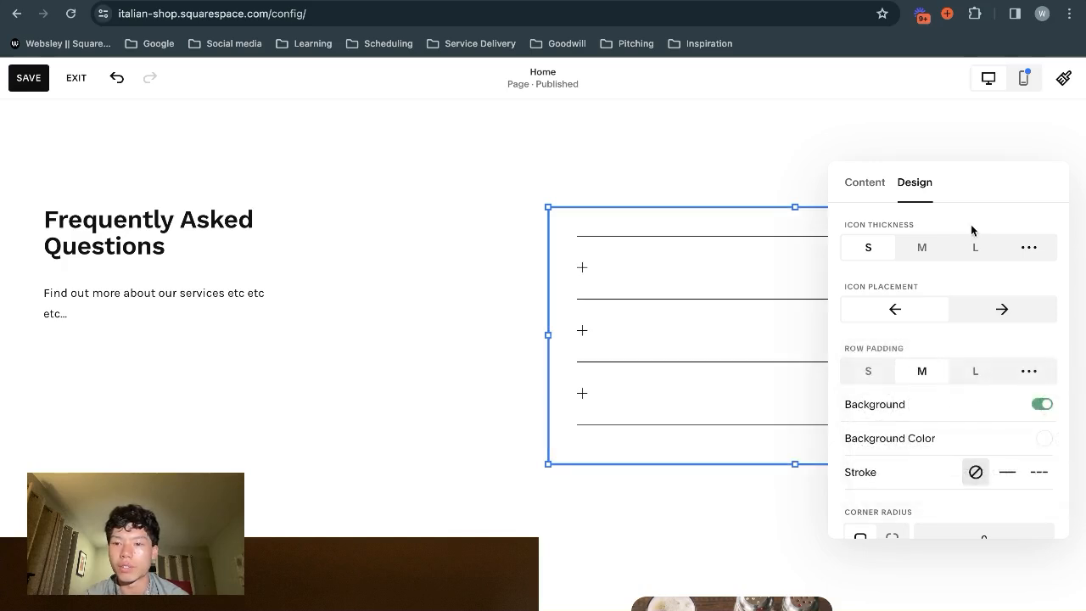
click(1042, 406)
Step: Try a solid stroke around the accordion, and set the stroke back to none
click(1004, 449)
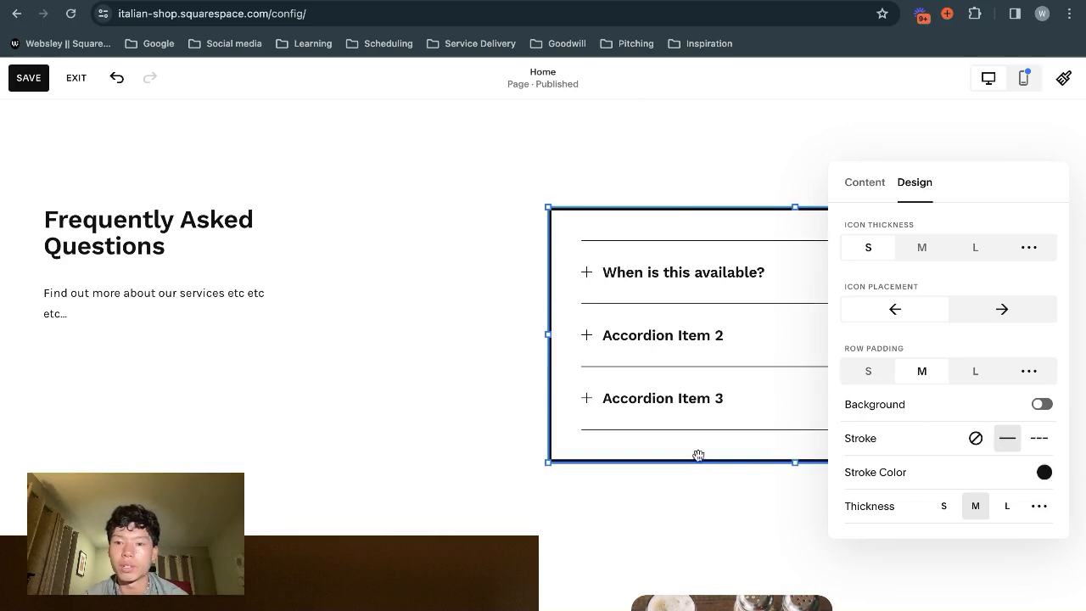
scroll(994, 463, down, 1)
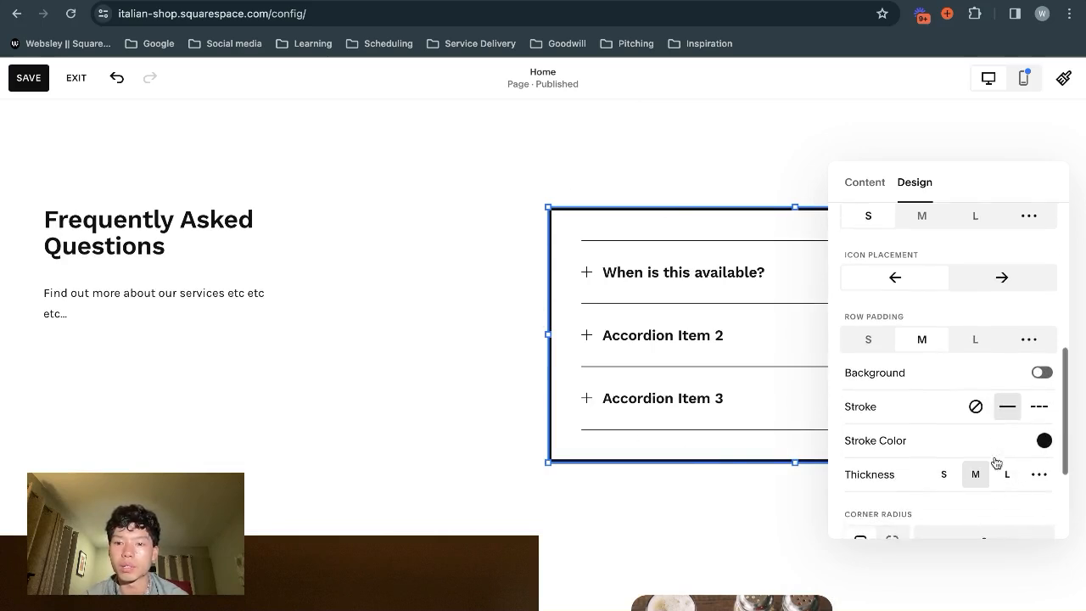
click(973, 399)
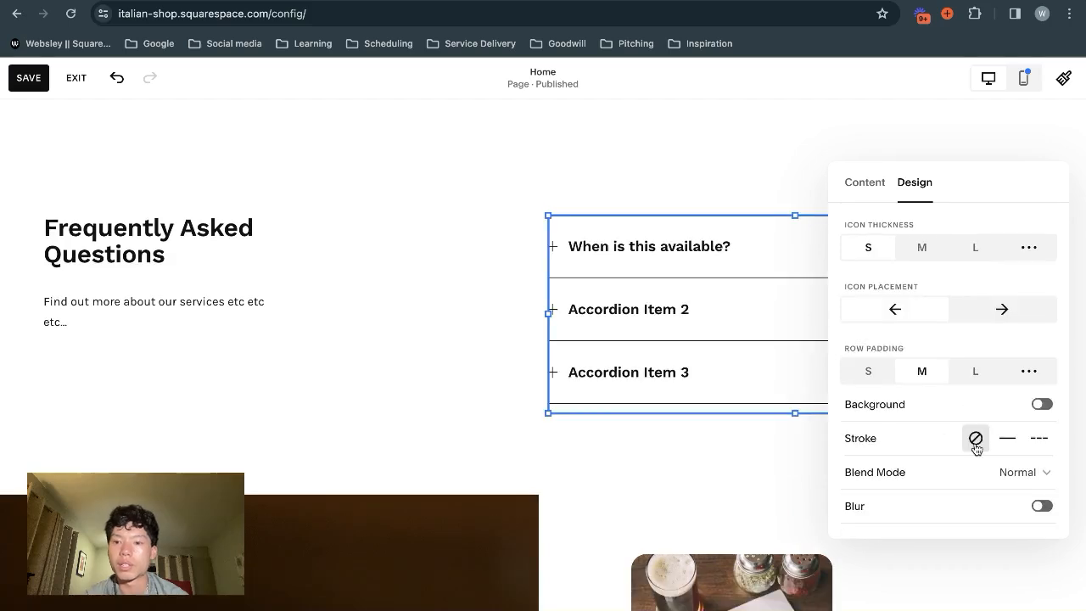
Step: Try the Element blur at reduced amounts and the Backdrop blur on the accordion, and turn blur back off
click(1039, 507)
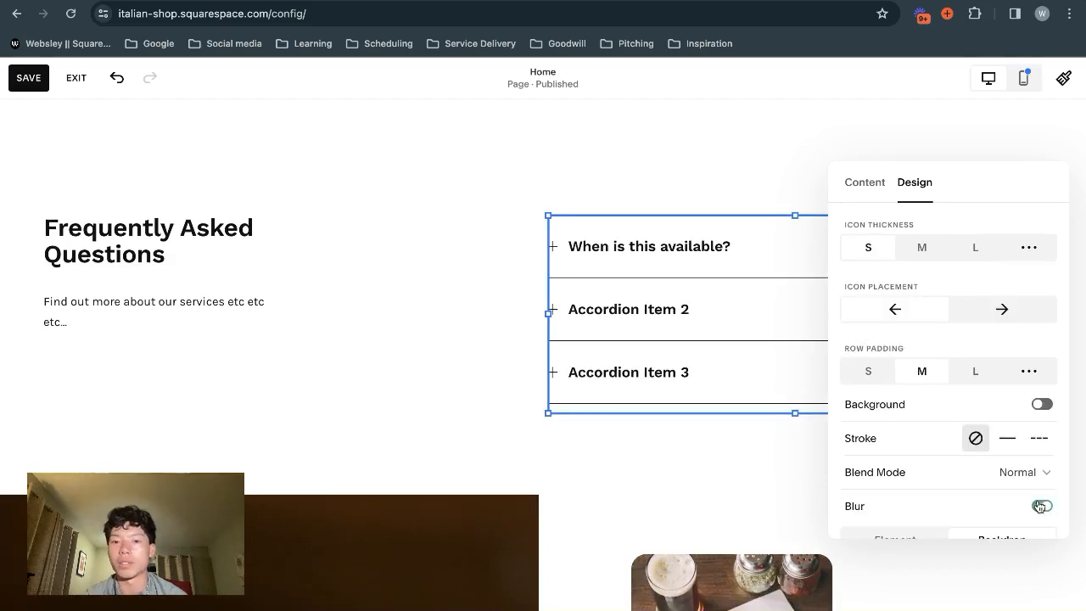
scroll(998, 463, down, 2)
click(901, 440)
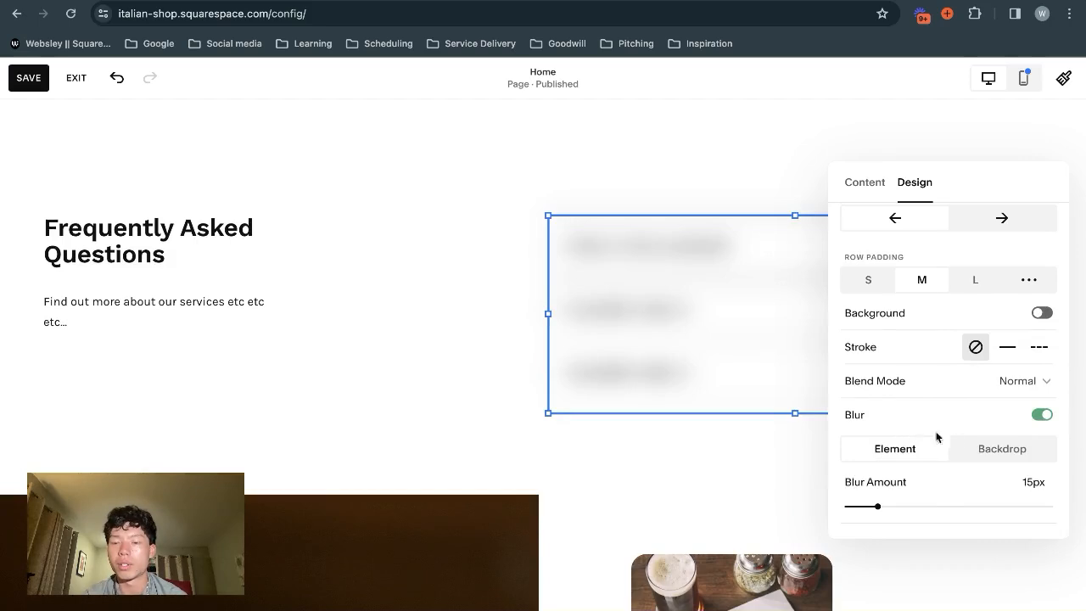
drag(882, 506, 847, 504)
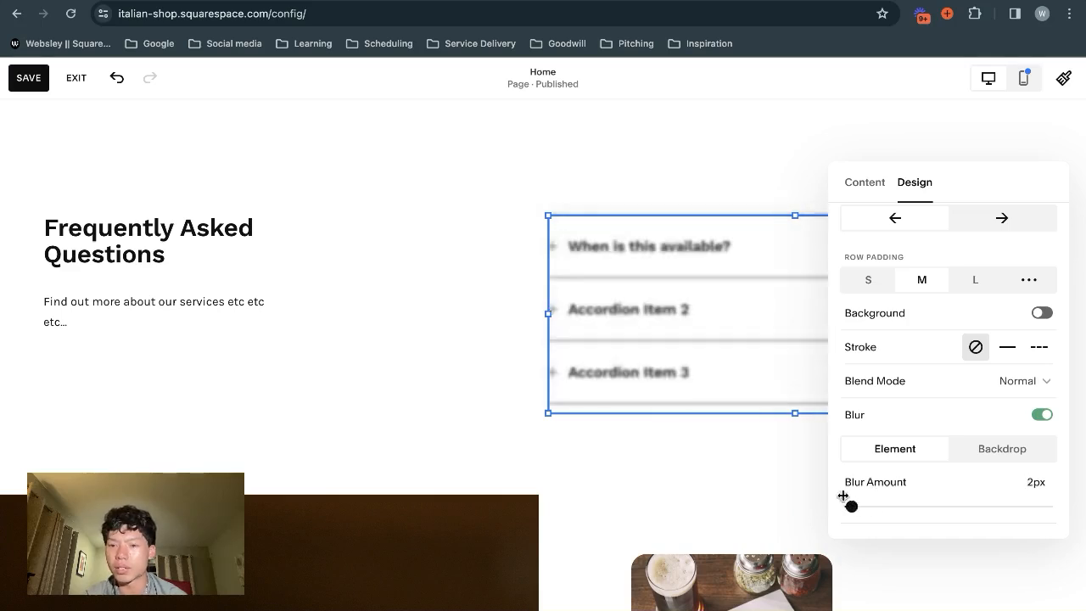
click(962, 459)
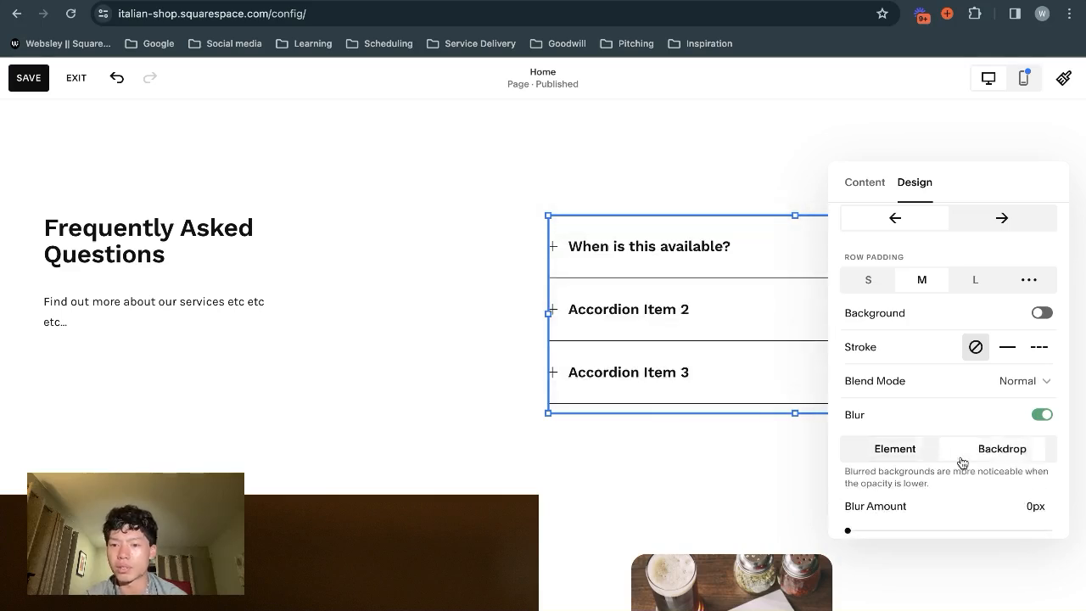
click(1055, 415)
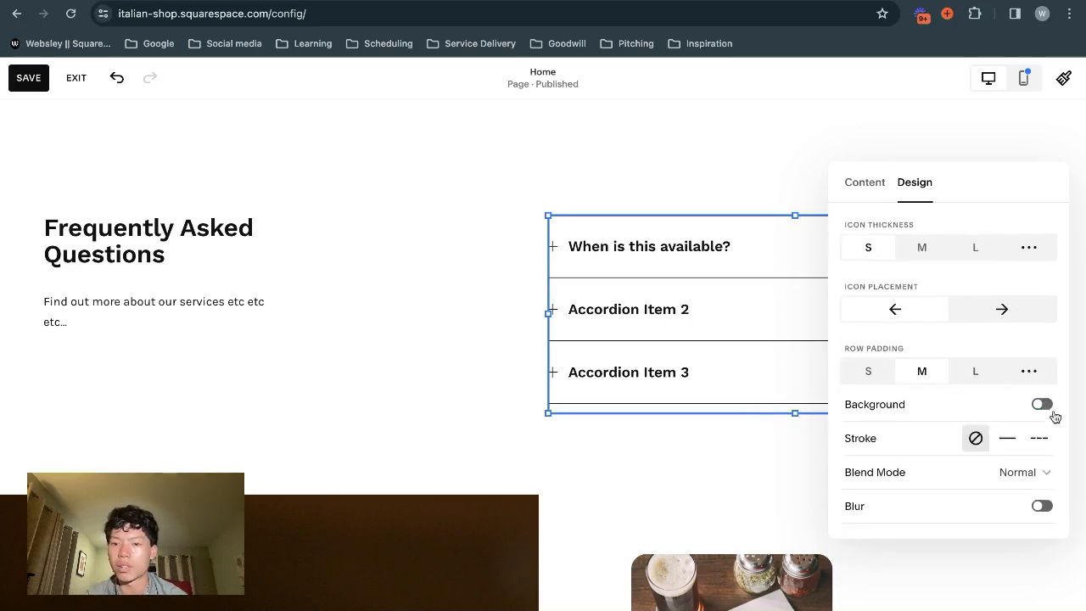
Step: Reopen the accordion block's content settings and add three new items below Accordion Item 3
click(681, 476)
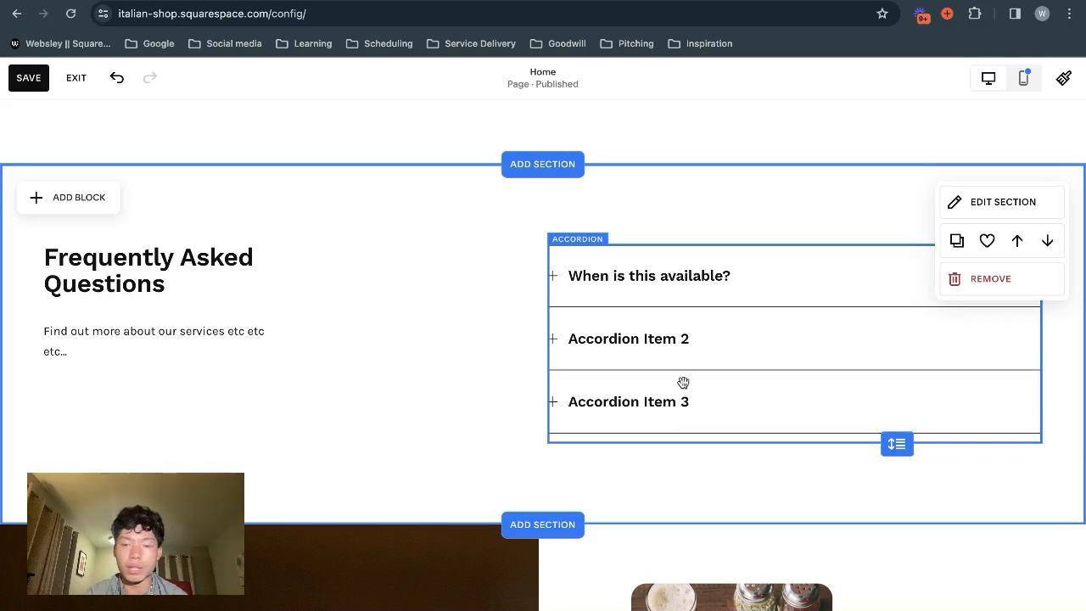
double_click(681, 388)
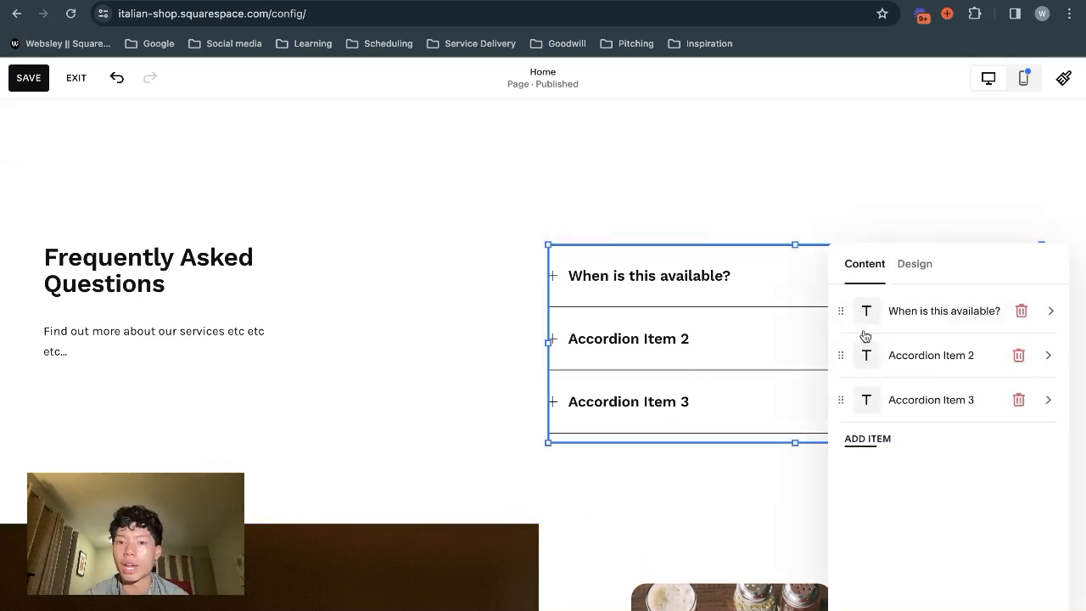
click(439, 392)
click(677, 352)
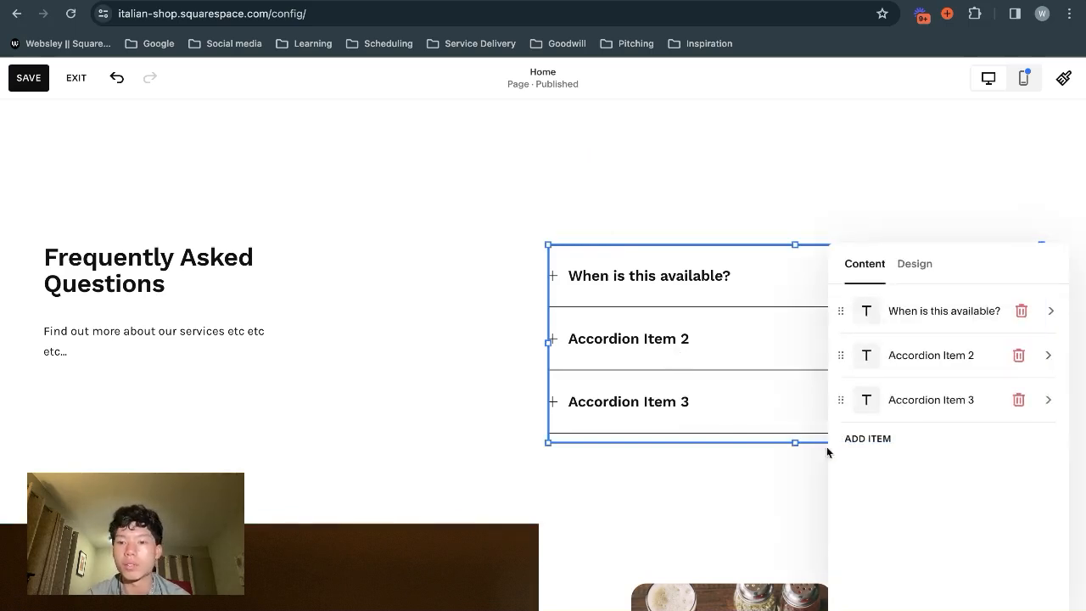
click(863, 482)
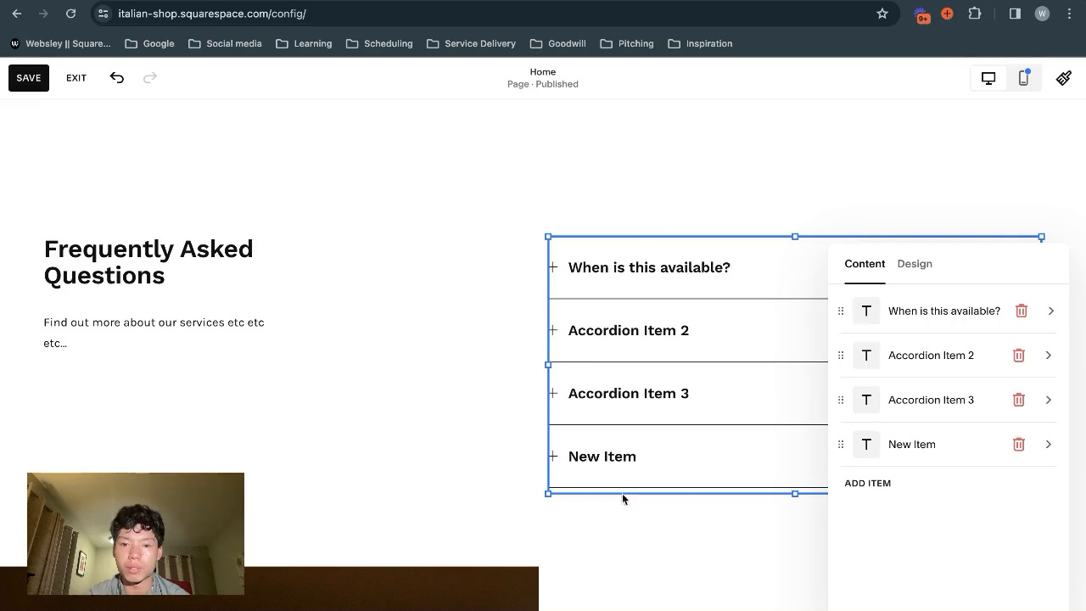
click(865, 483)
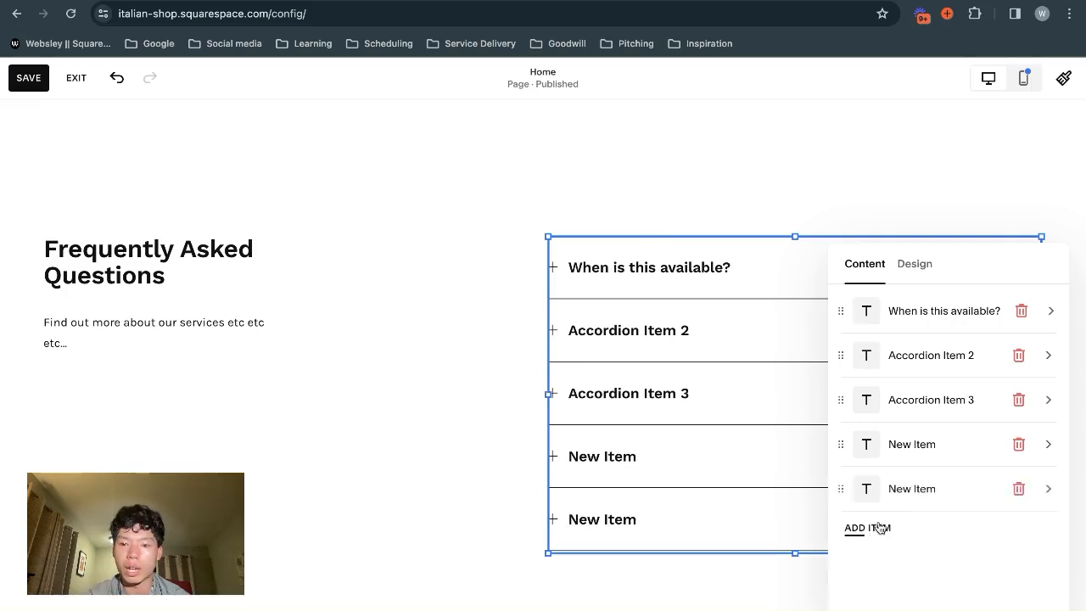
click(874, 527)
scroll(667, 439, down, 1)
scroll(668, 431, up, 1)
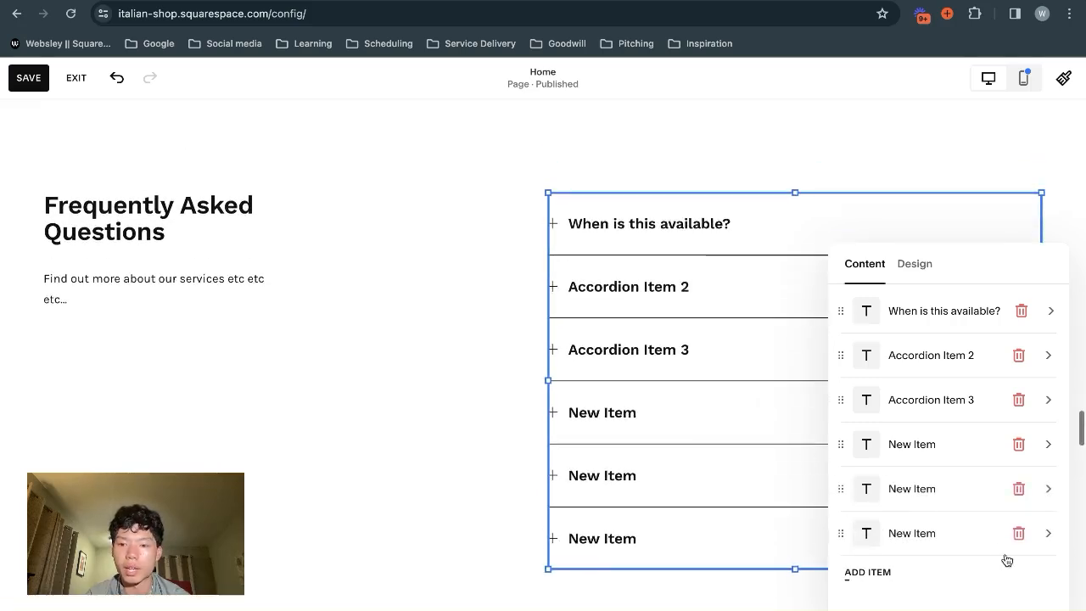
Step: Delete the last two new items from the accordion and close its settings
click(1018, 532)
click(1018, 488)
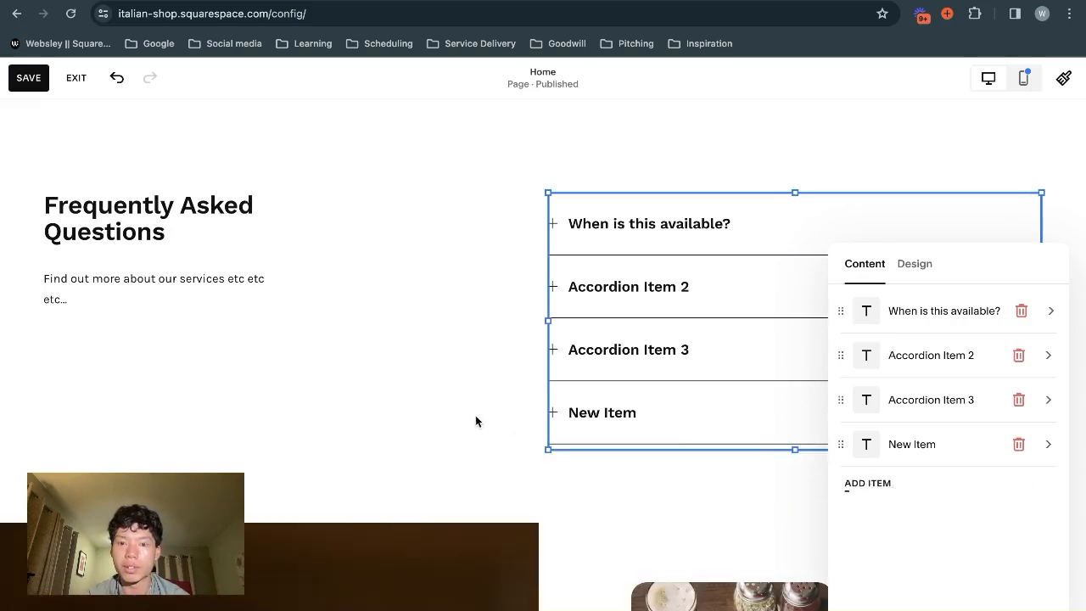
click(509, 461)
scroll(518, 472, up, 2)
scroll(519, 469, down, 2)
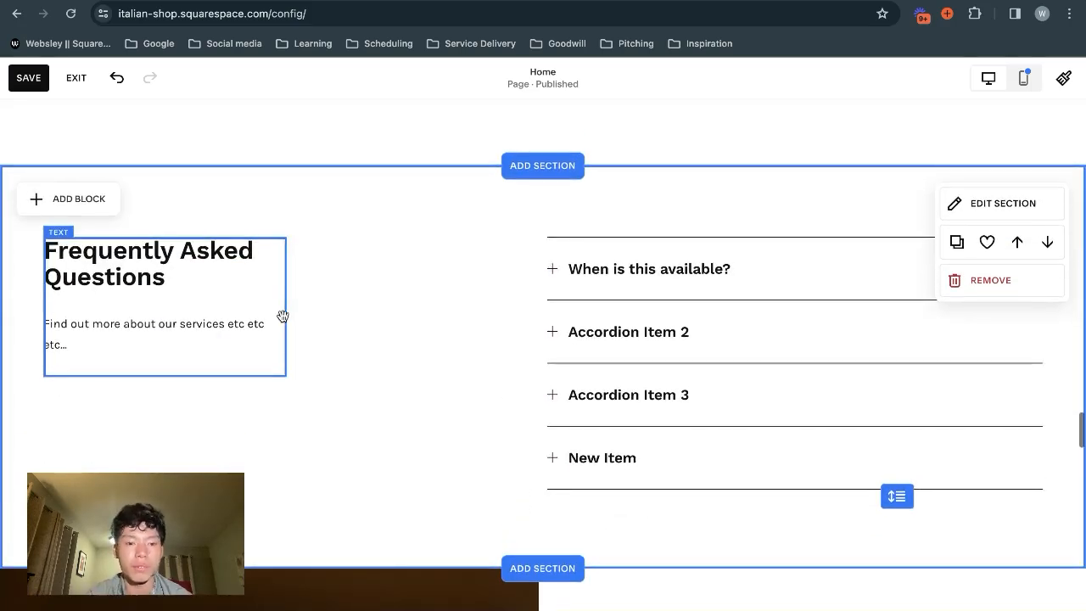